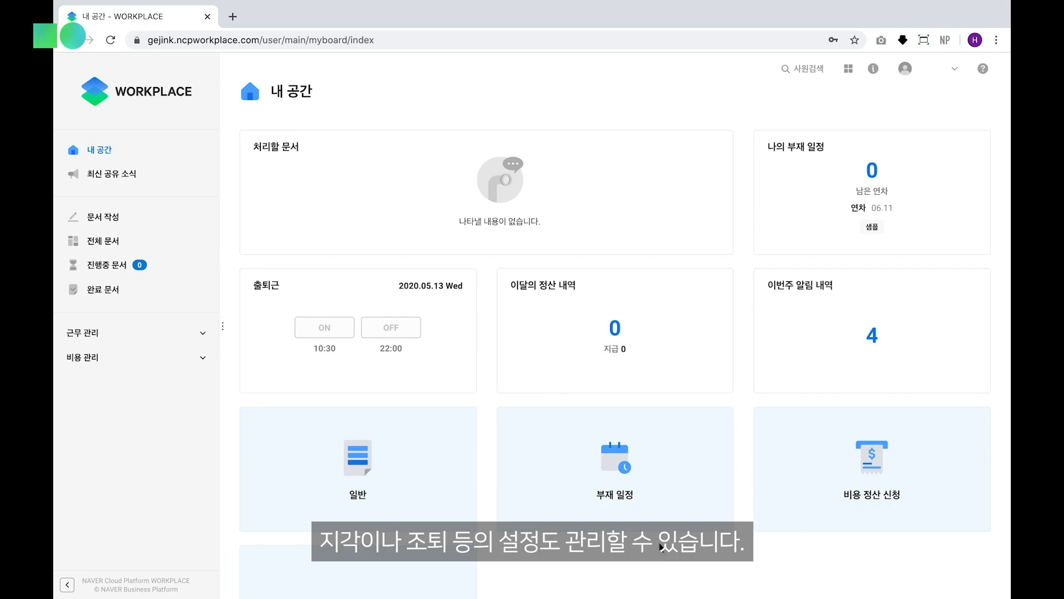
Open the 근무 방식 설정 page of the 근무 service
{"action": "left_click", "coordinate": [850, 71]}
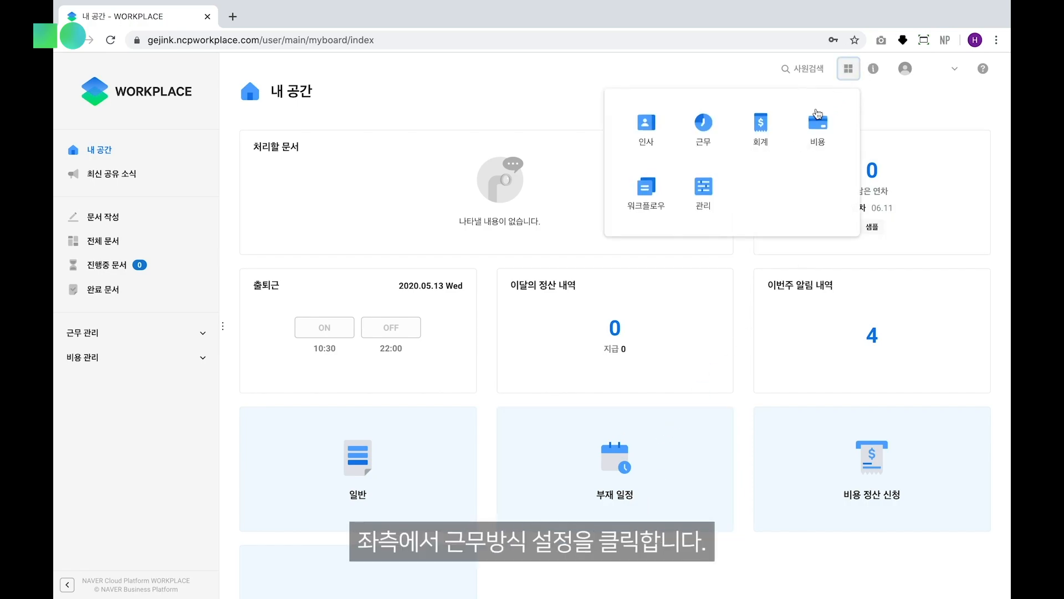
{"action": "left_click", "coordinate": [685, 141]}
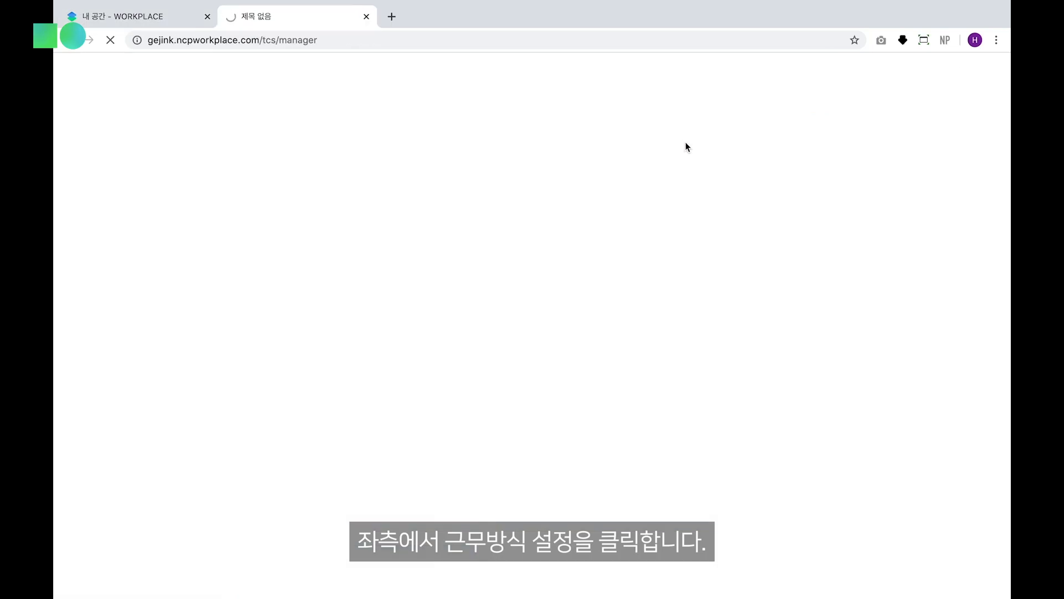
{"action": "left_click", "coordinate": [109, 342]}
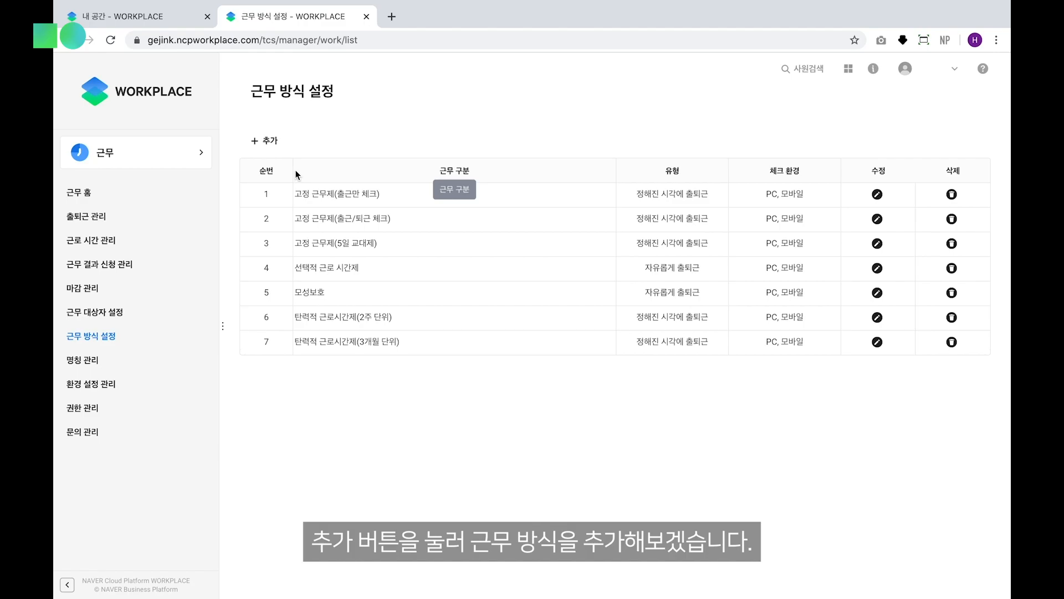
Start adding a new work type and name it 근무방식1
{"action": "left_click", "coordinate": [270, 141]}
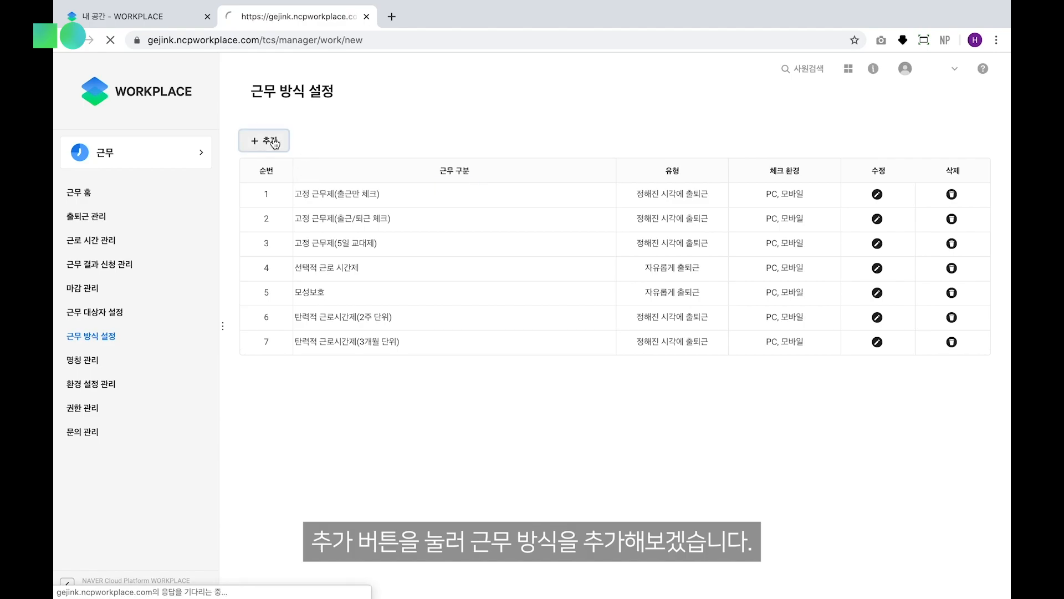
{"action": "type", "text": "근무"}
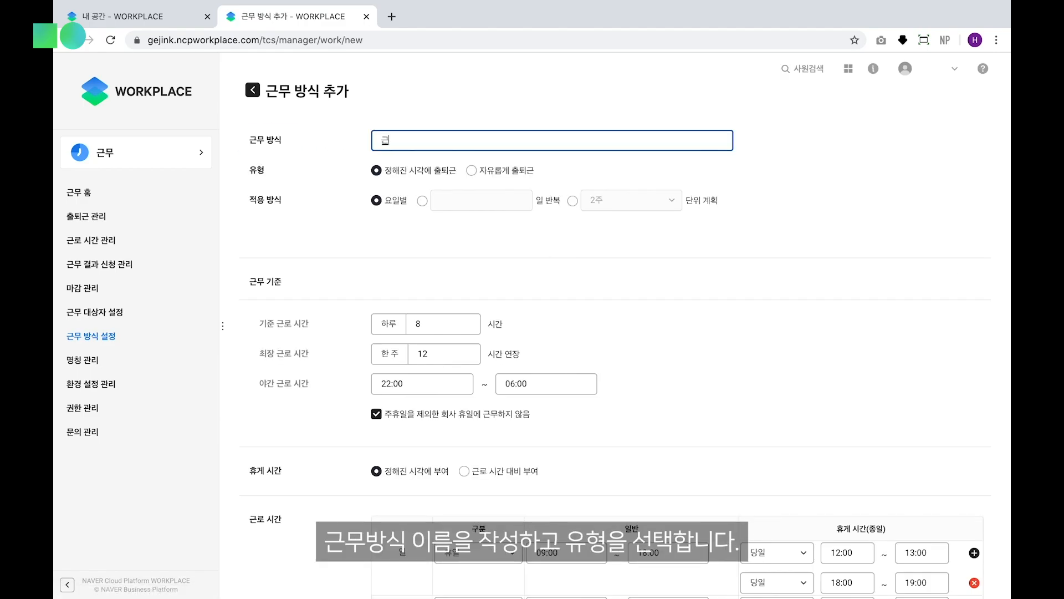
{"action": "type", "text": "방식1"}
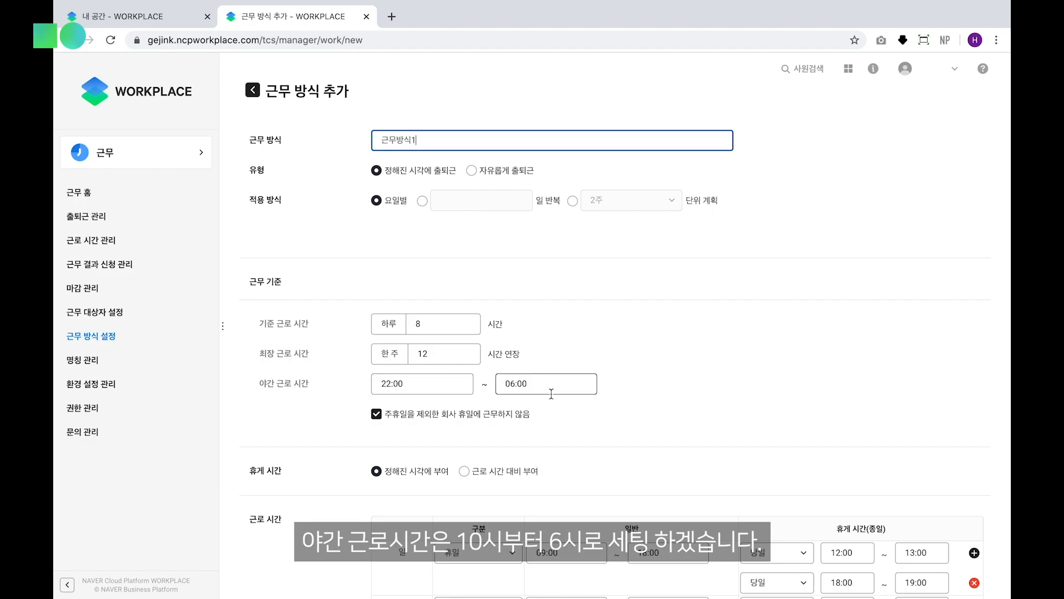
Set Monday's general working hours to 10:00–19:00 in the 근로 시간 table
{"action": "scroll", "coordinate": [558, 421], "scroll_direction": "down", "scroll_amount": 1}
{"action": "scroll", "coordinate": [557, 419], "scroll_direction": "down", "scroll_amount": 3}
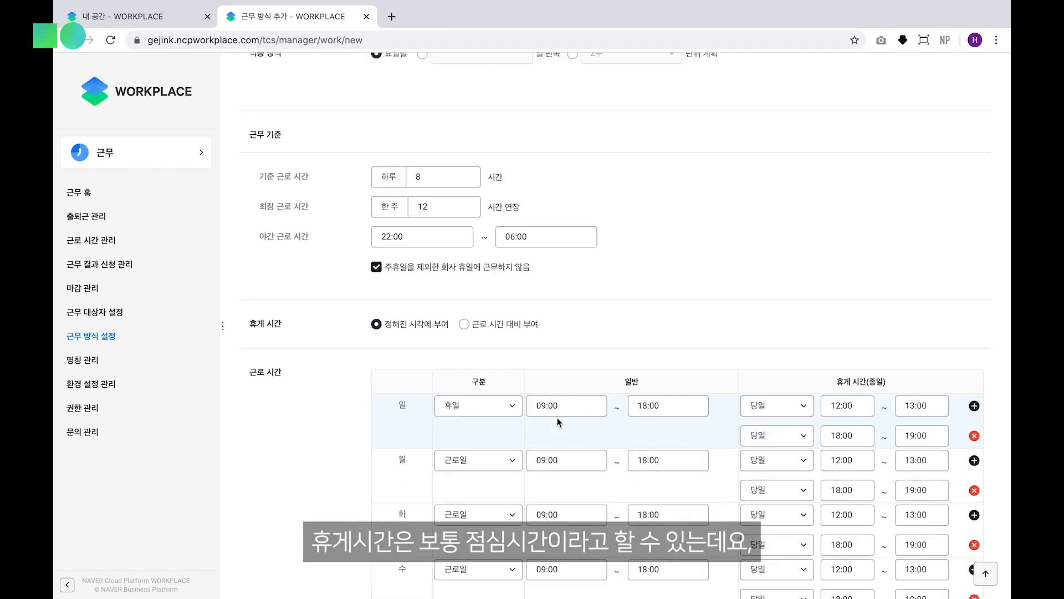
{"action": "scroll", "coordinate": [784, 413], "scroll_direction": "down", "scroll_amount": 2}
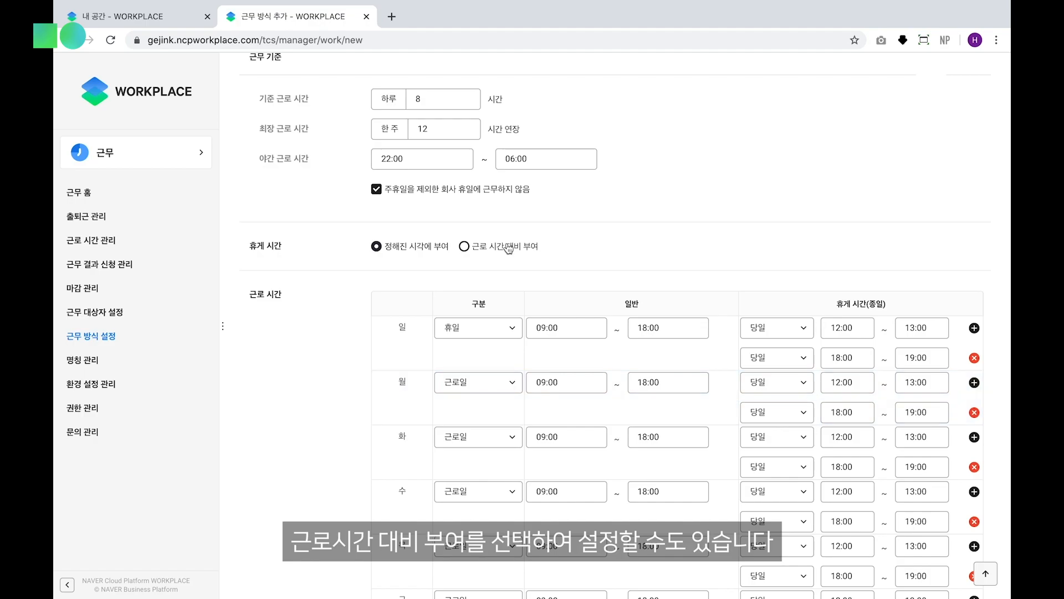
{"action": "scroll", "coordinate": [577, 232], "scroll_direction": "down", "scroll_amount": 2}
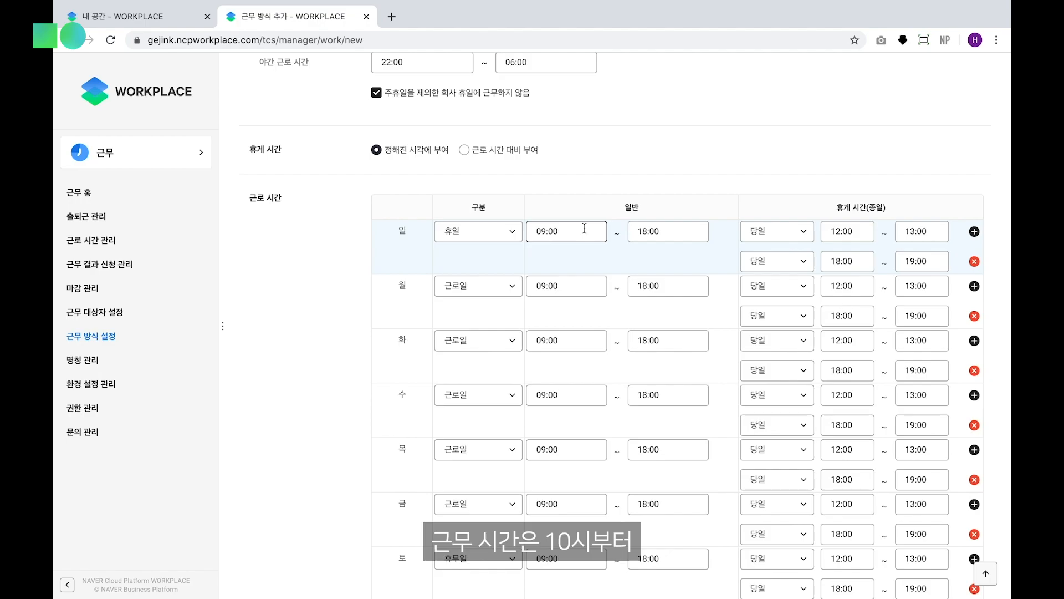
{"action": "left_click_drag", "start_coordinate": [557, 286], "coordinate": [504, 286]}
{"action": "type", "text": "10:00"}
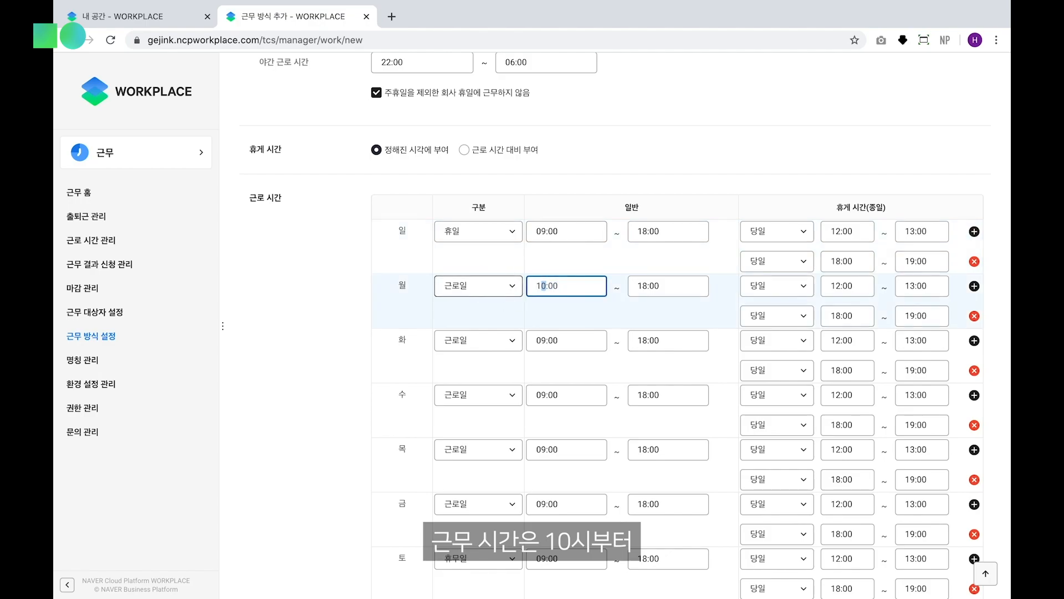
{"action": "left_click", "coordinate": [686, 285]}
{"action": "left_click_drag", "start_coordinate": [685, 285], "coordinate": [632, 286]}
{"action": "type", "text": "19:00"}
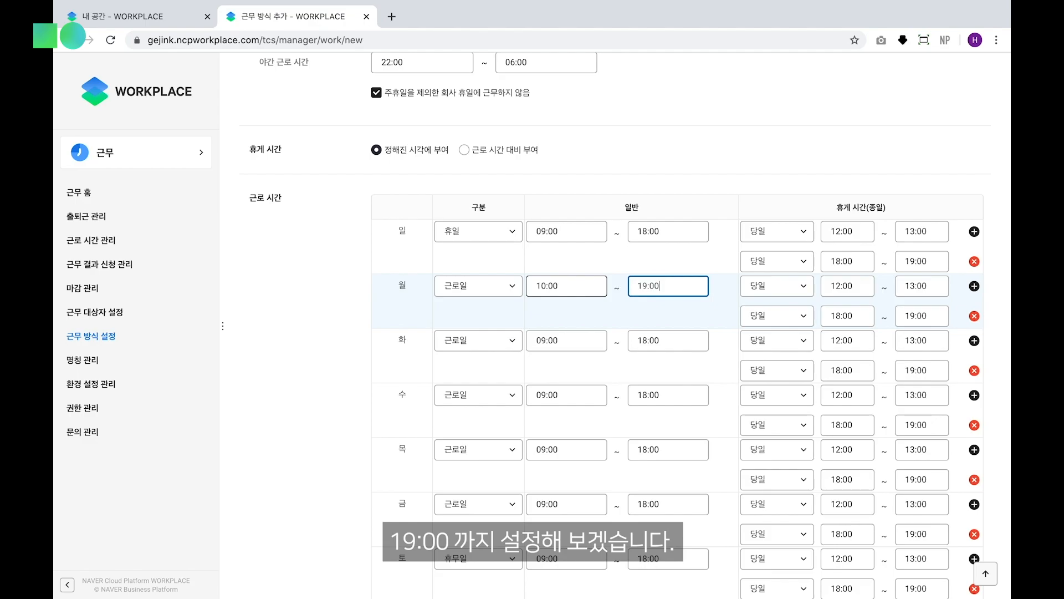
Set Monday's first break period to 13:00–14:00
{"action": "left_click_drag", "start_coordinate": [866, 286], "coordinate": [830, 286]}
{"action": "type", "text": "13:00"}
{"action": "left_click_drag", "start_coordinate": [942, 285], "coordinate": [902, 286]}
{"action": "type", "text": "14:00"}
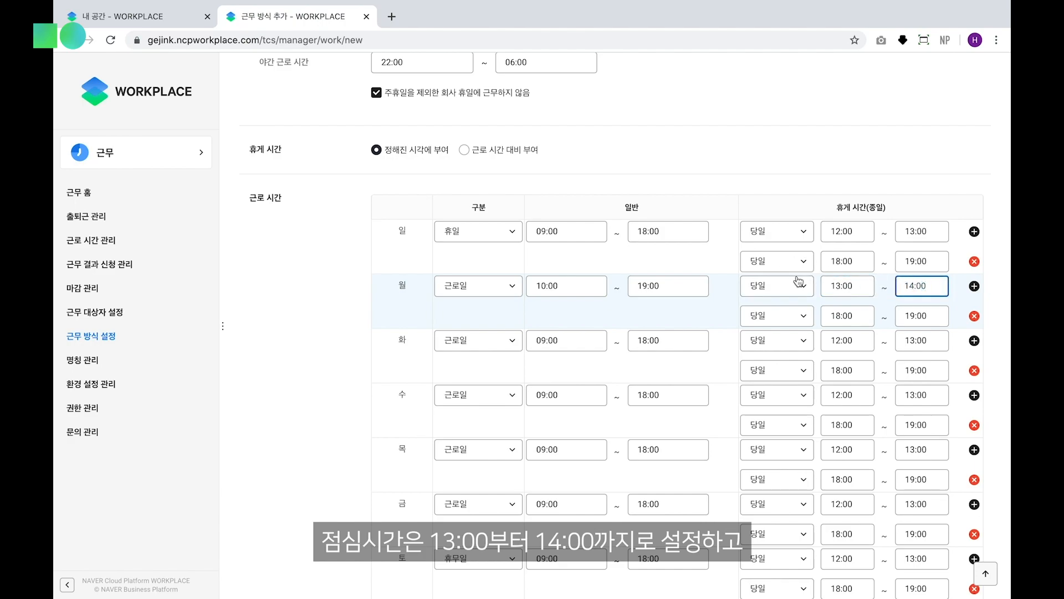
Add another break period to Monday, from 14:00 to 15:00
{"action": "left_click", "coordinate": [974, 286]}
{"action": "left_click", "coordinate": [844, 345]}
{"action": "type", "text": "14:00"}
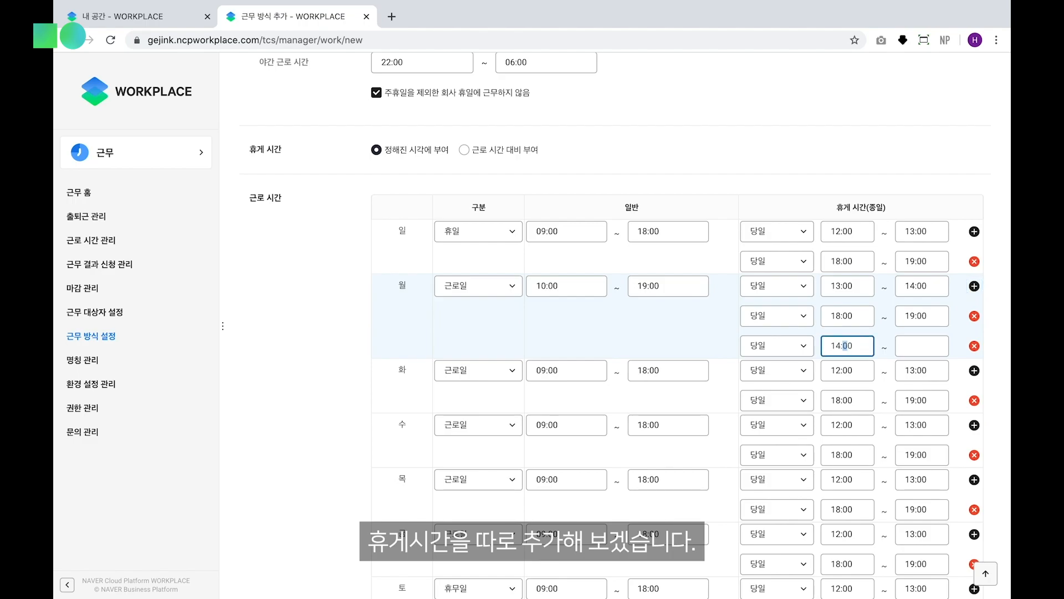
{"action": "left_click", "coordinate": [913, 346]}
{"action": "type", "text": "15:00"}
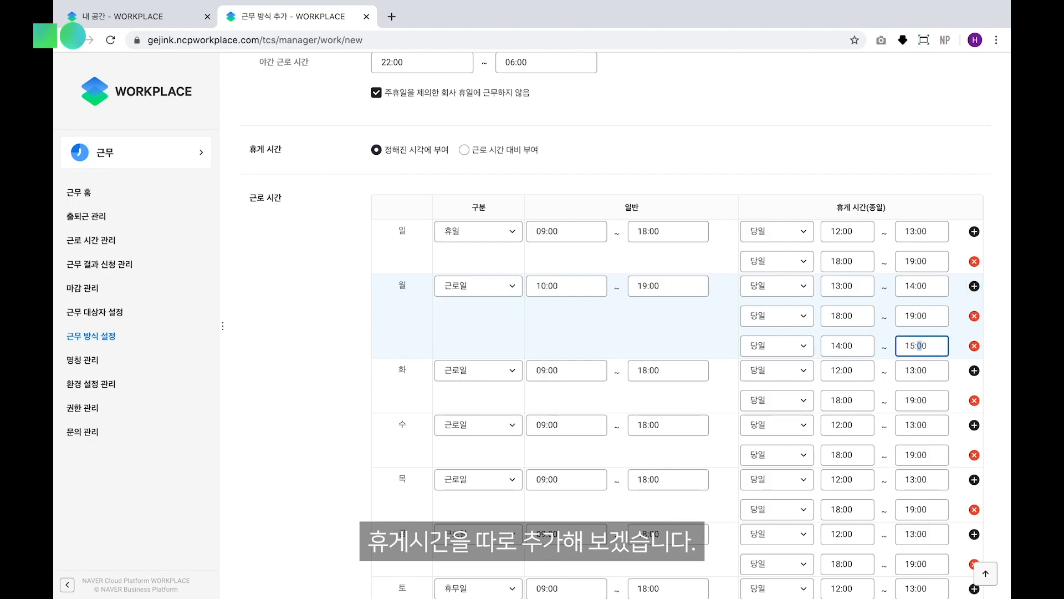
Try limiting PC attendance checks to designated IPs, and return the setting to allowing all IPs
{"action": "scroll", "coordinate": [665, 352], "scroll_direction": "down", "scroll_amount": 3}
{"action": "scroll", "coordinate": [597, 421], "scroll_direction": "down", "scroll_amount": 3}
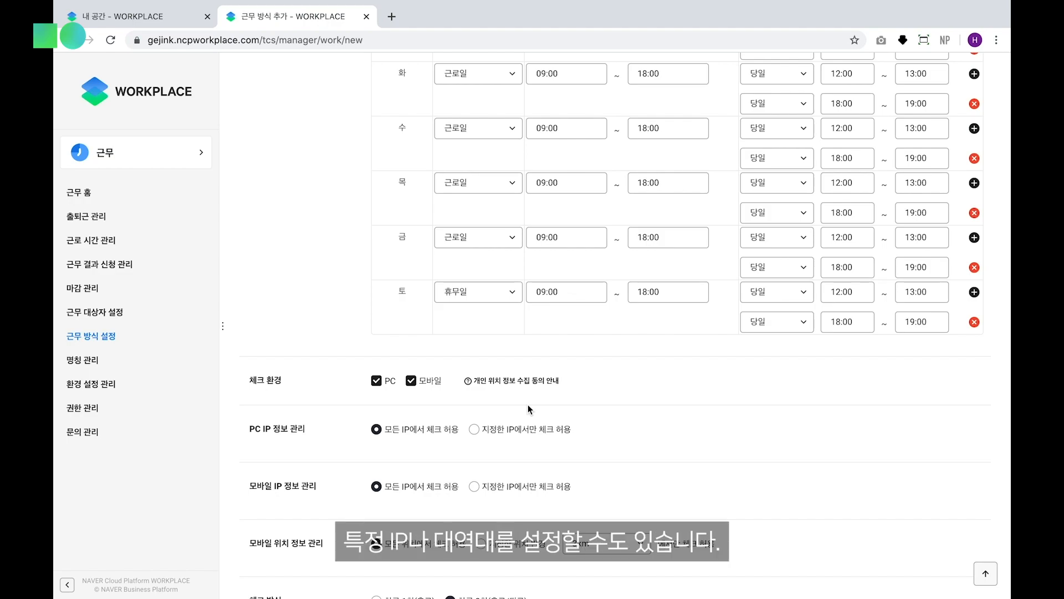
{"action": "left_click", "coordinate": [474, 429]}
{"action": "left_click", "coordinate": [474, 457]}
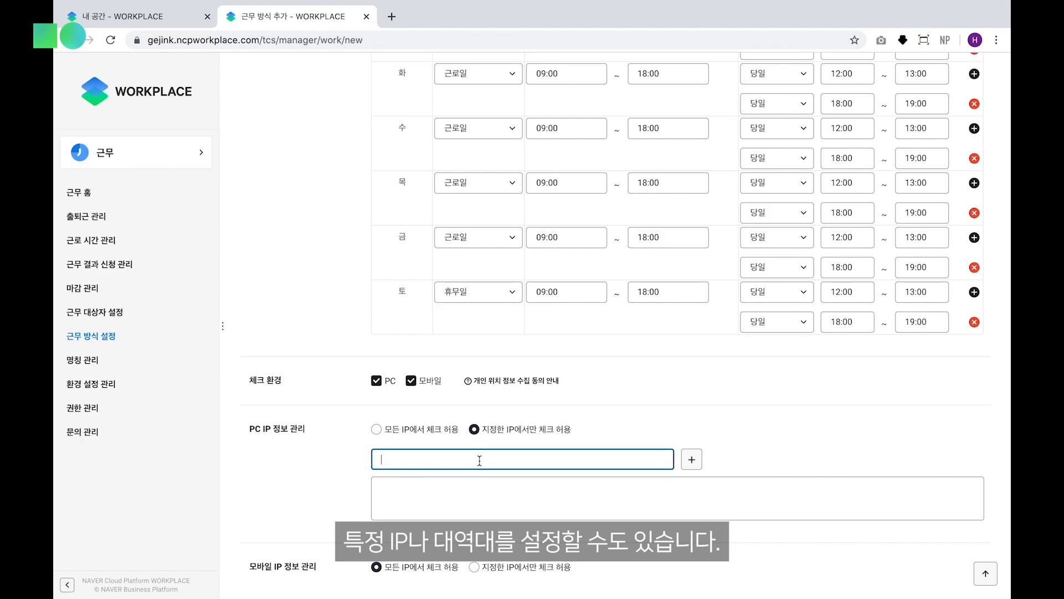
{"action": "left_click", "coordinate": [451, 430]}
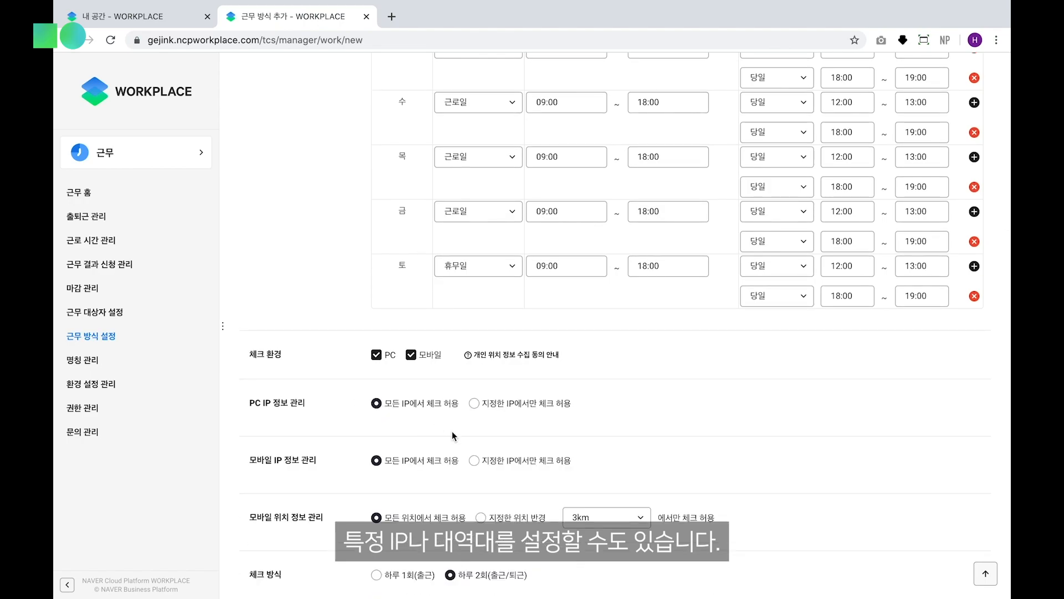
Review the mobile IP and location, check method, lateness, early leave, time change and additional time input settings
{"action": "scroll", "coordinate": [452, 432], "scroll_direction": "down", "scroll_amount": 2}
{"action": "scroll", "coordinate": [452, 432], "scroll_direction": "down", "scroll_amount": 1}
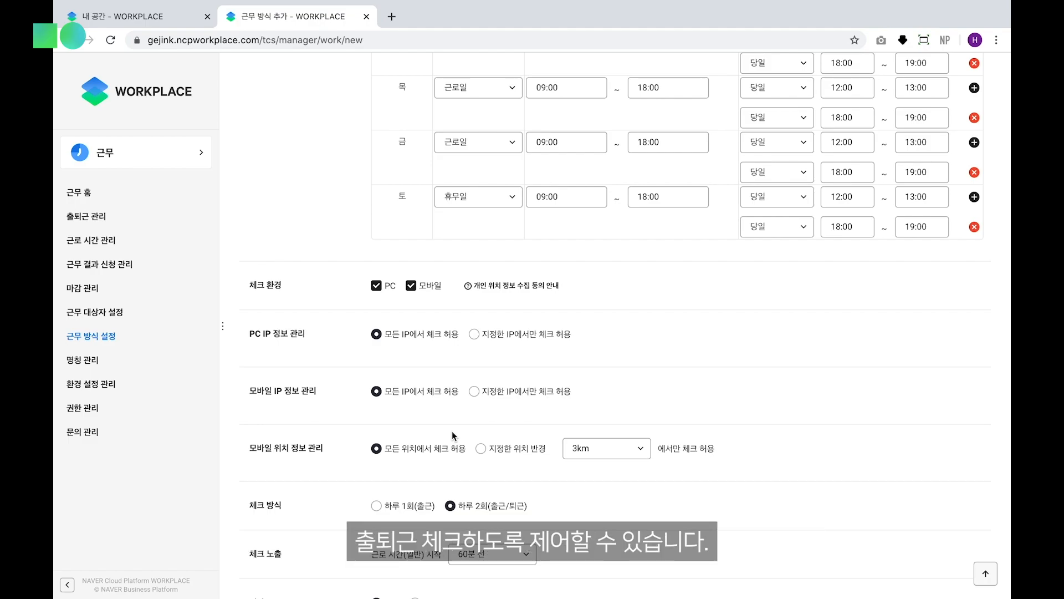
{"action": "scroll", "coordinate": [467, 470], "scroll_direction": "down", "scroll_amount": 1}
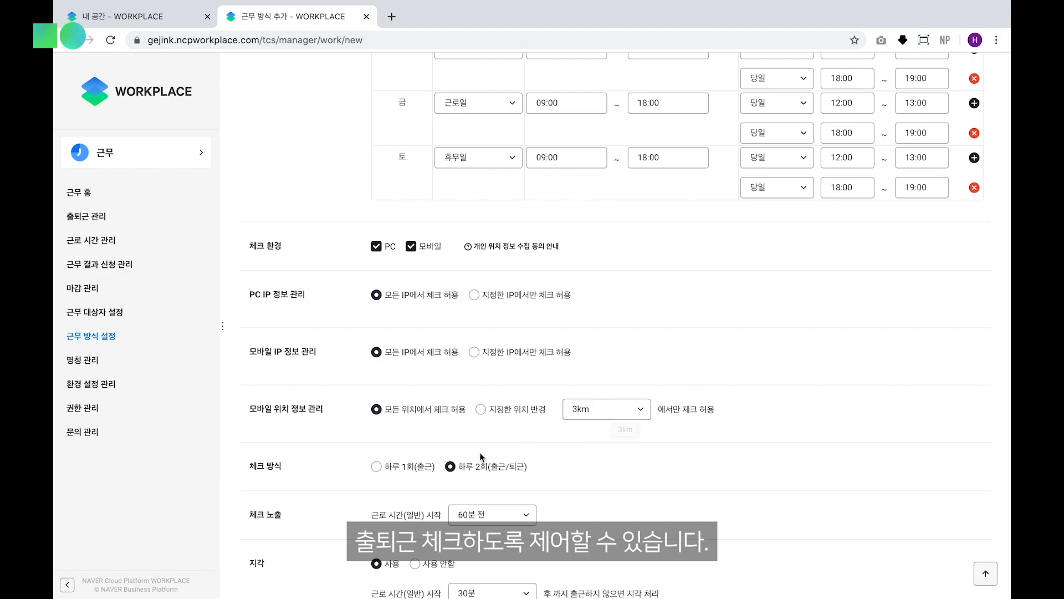
{"action": "scroll", "coordinate": [480, 451], "scroll_direction": "down", "scroll_amount": 2}
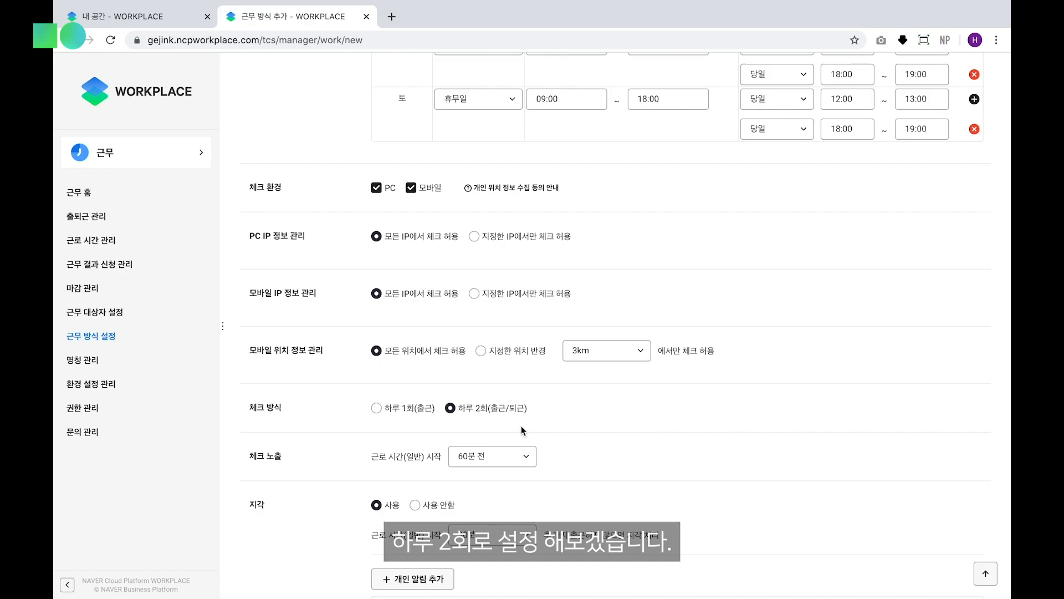
{"action": "scroll", "coordinate": [521, 429], "scroll_direction": "down", "scroll_amount": 2}
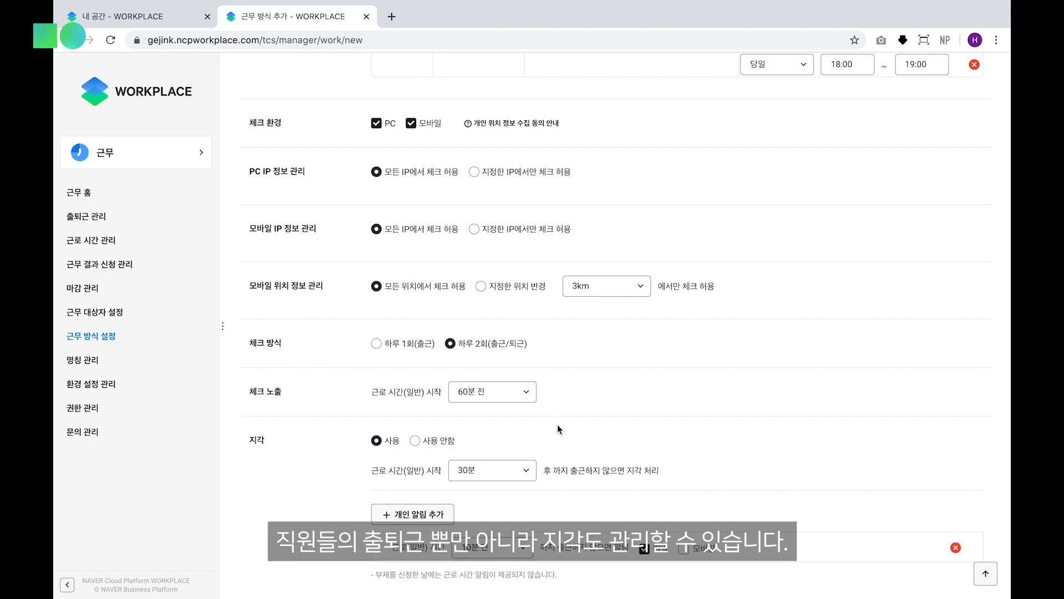
{"action": "scroll", "coordinate": [558, 422], "scroll_direction": "down", "scroll_amount": 1}
{"action": "scroll", "coordinate": [558, 427], "scroll_direction": "down", "scroll_amount": 1}
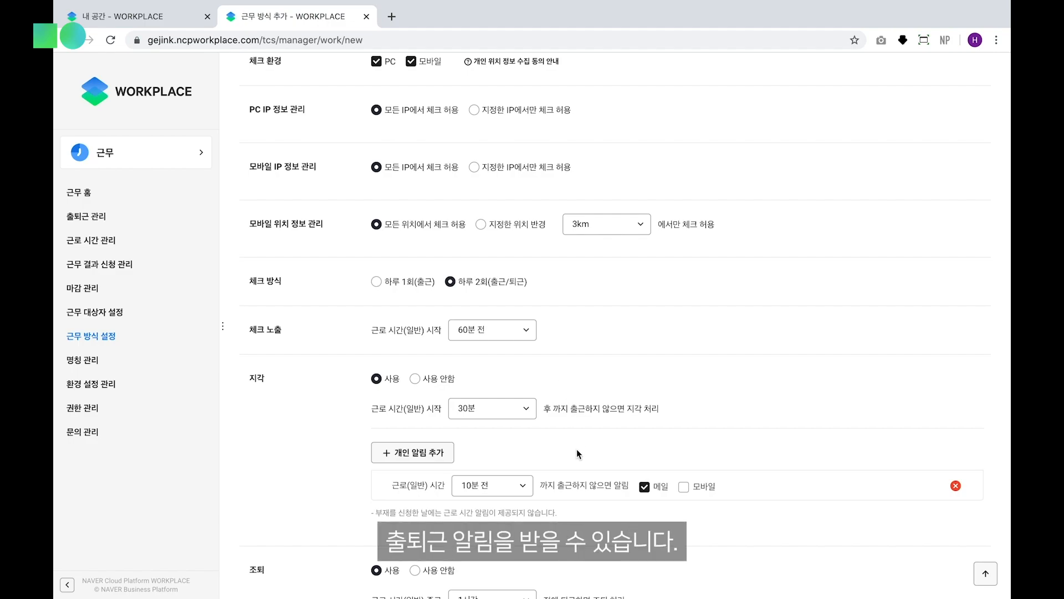
{"action": "scroll", "coordinate": [576, 449], "scroll_direction": "down", "scroll_amount": 1}
{"action": "scroll", "coordinate": [680, 457], "scroll_direction": "down", "scroll_amount": 2}
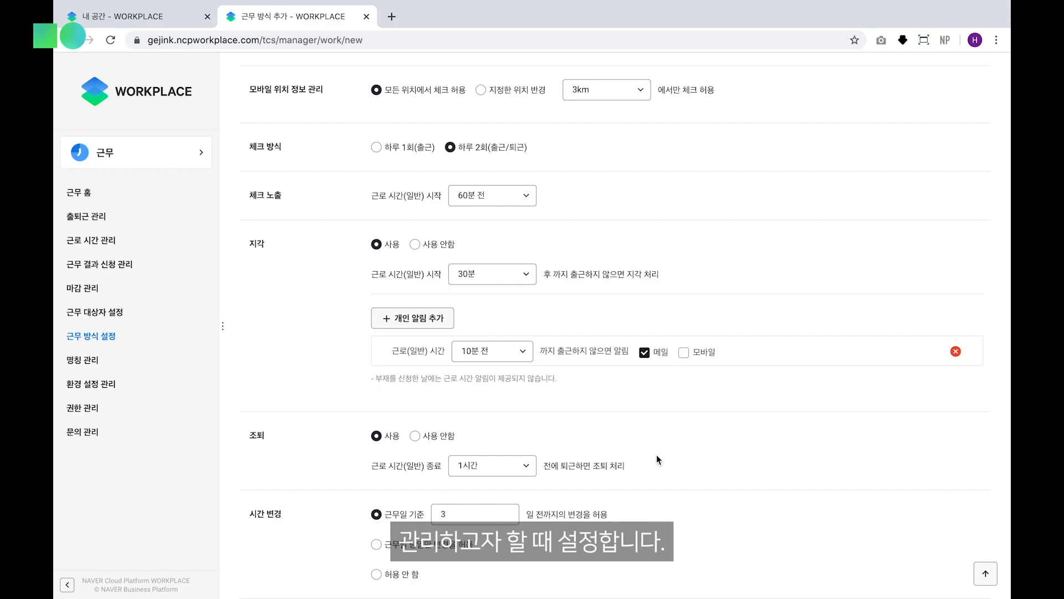
{"action": "scroll", "coordinate": [659, 456], "scroll_direction": "down", "scroll_amount": 1}
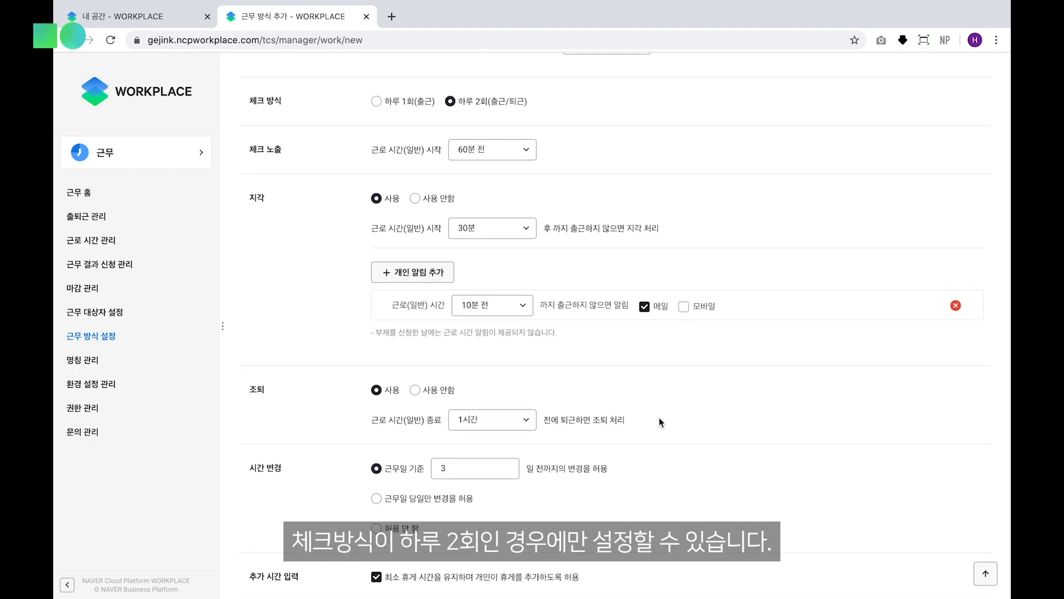
{"action": "scroll", "coordinate": [659, 418], "scroll_direction": "down", "scroll_amount": 1}
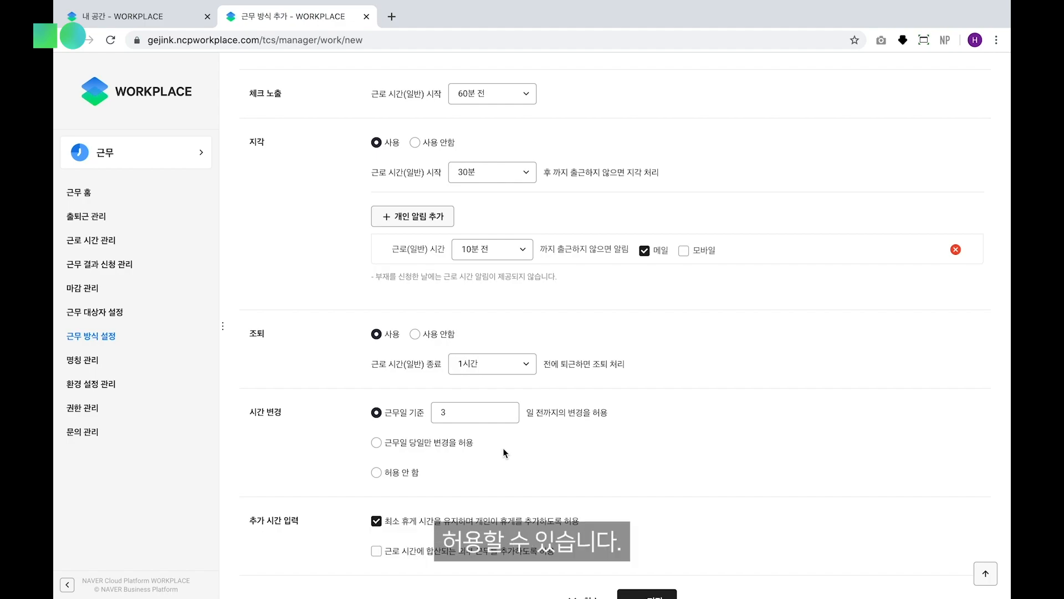
{"action": "scroll", "coordinate": [501, 450], "scroll_direction": "down", "scroll_amount": 2}
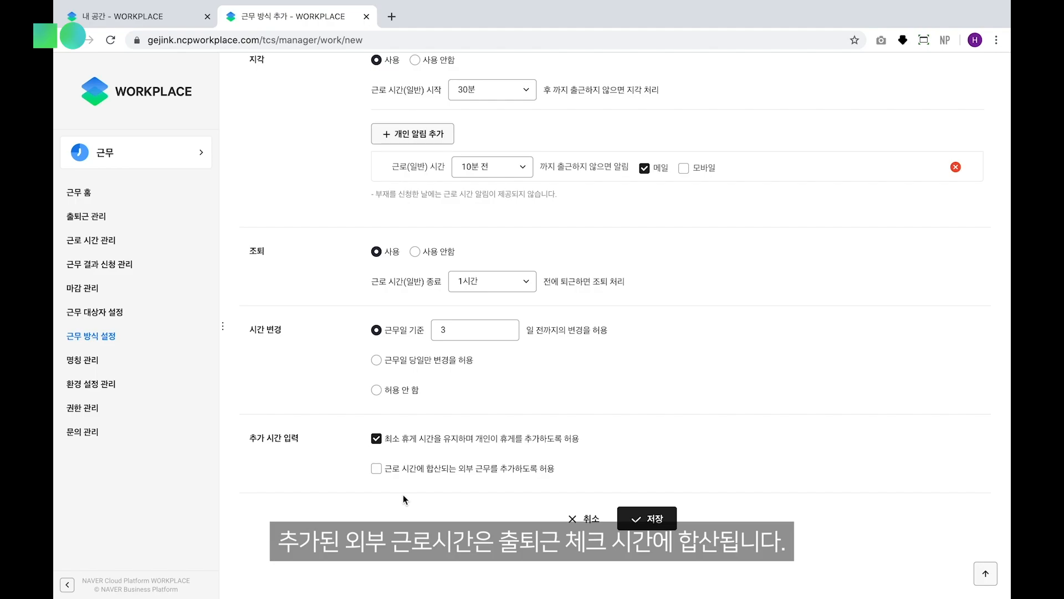
Save the new work type 근무방식1
{"action": "scroll", "coordinate": [404, 494], "scroll_direction": "down", "scroll_amount": 2}
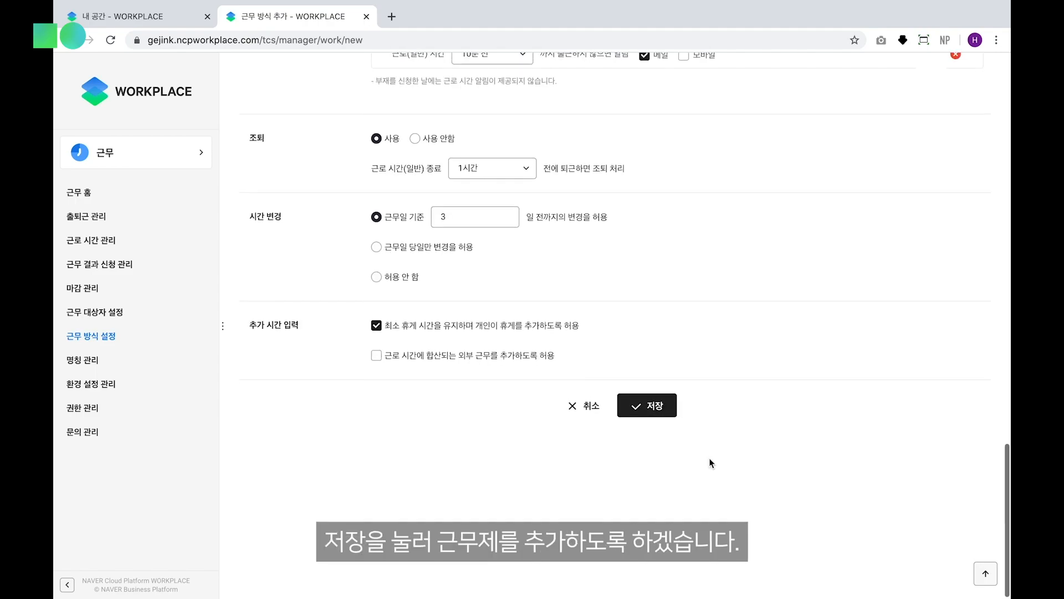
{"action": "left_click", "coordinate": [656, 435]}
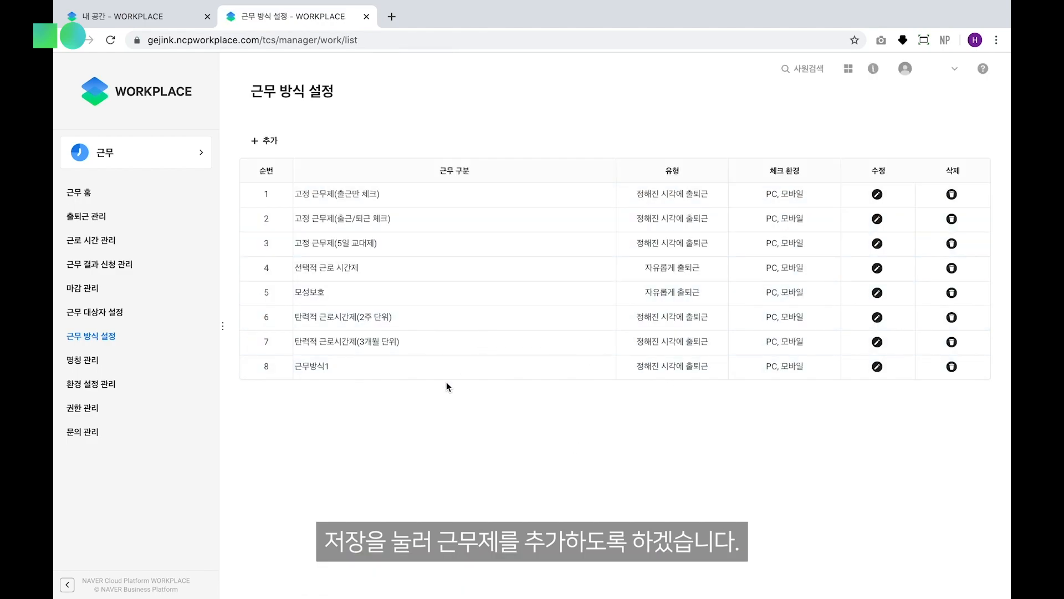
Start another work type with the type 자유롭게 출퇴근, and enable 부재 사용 시간 포함 for its base working hours
{"action": "left_click", "coordinate": [265, 142]}
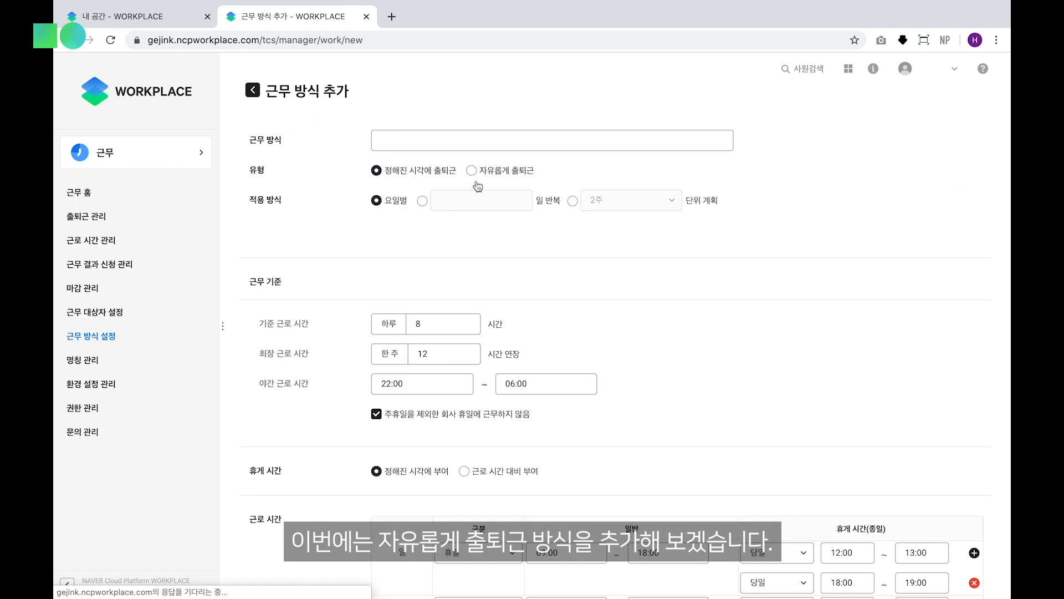
{"action": "left_click", "coordinate": [471, 172]}
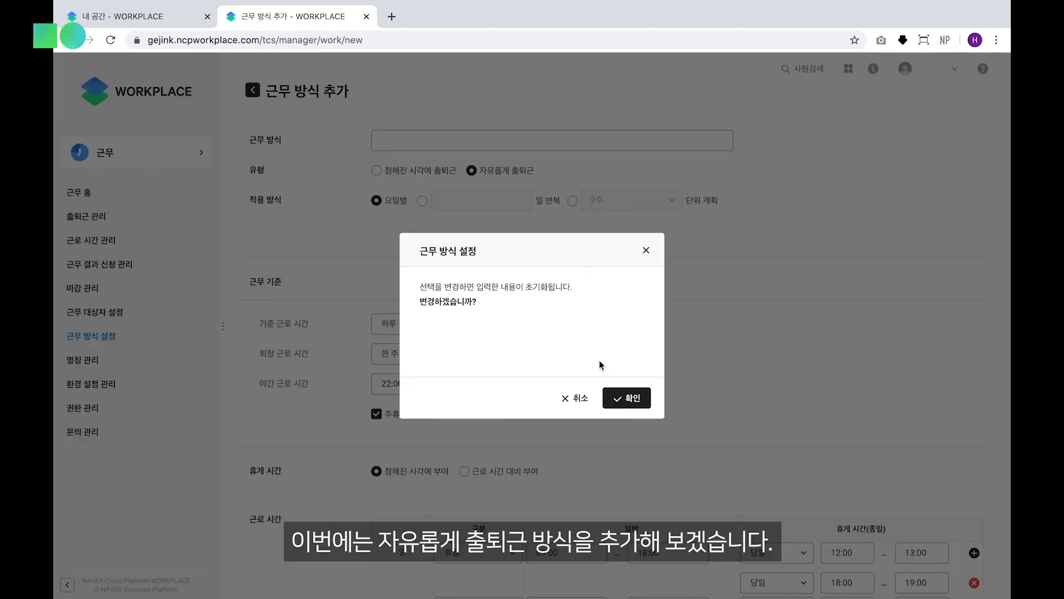
{"action": "left_click", "coordinate": [632, 397]}
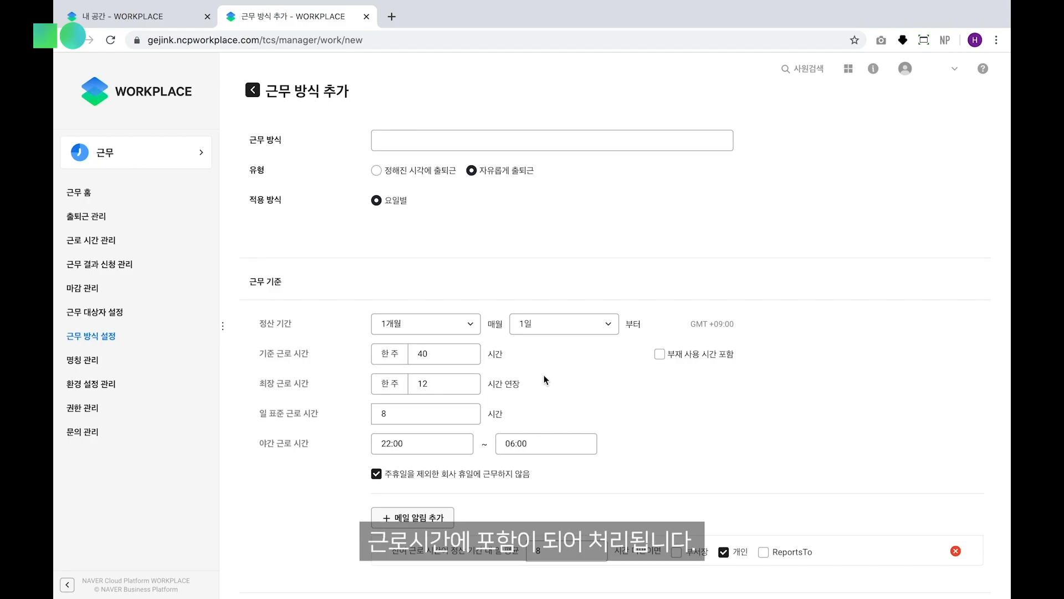
{"action": "left_click", "coordinate": [659, 354]}
Review the new work type's email alert, break, weekday working hours, check environment, IP, location and 의무 근로 settings
{"action": "scroll", "coordinate": [602, 393], "scroll_direction": "down", "scroll_amount": 1}
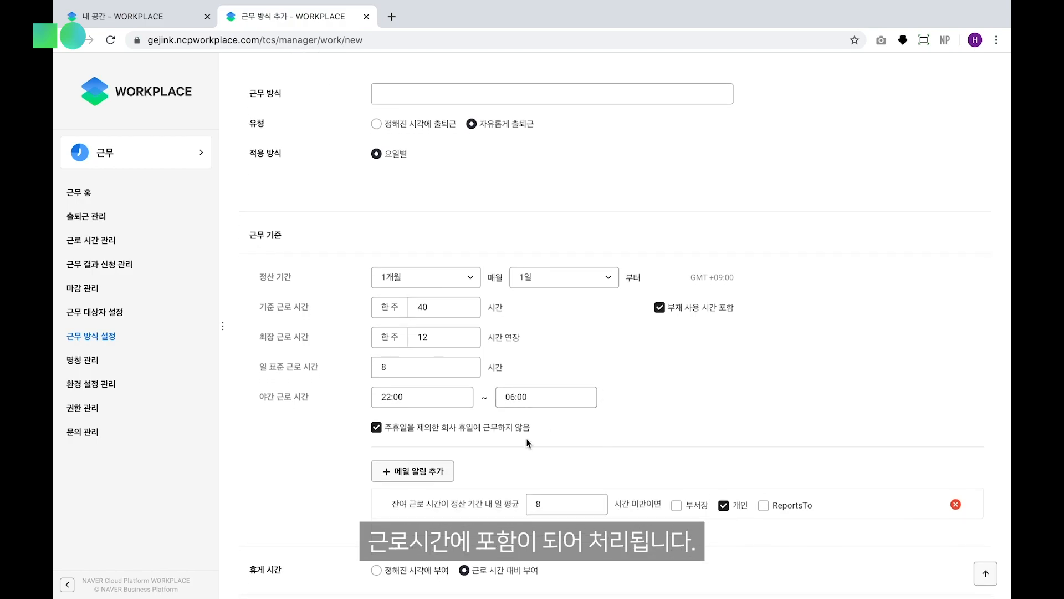
{"action": "scroll", "coordinate": [528, 436], "scroll_direction": "down", "scroll_amount": 3}
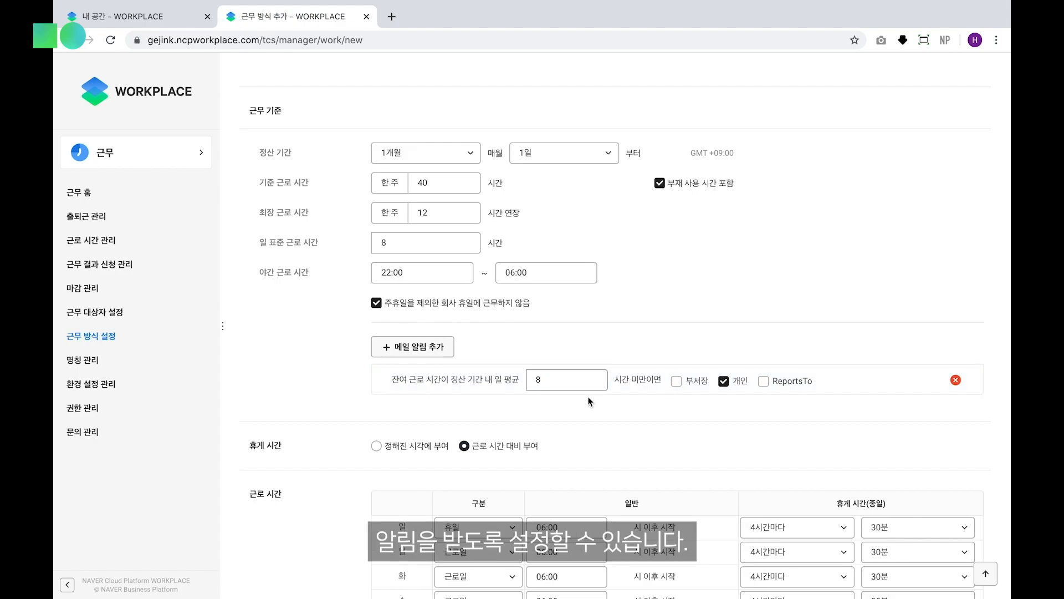
{"action": "scroll", "coordinate": [645, 434], "scroll_direction": "down", "scroll_amount": 3}
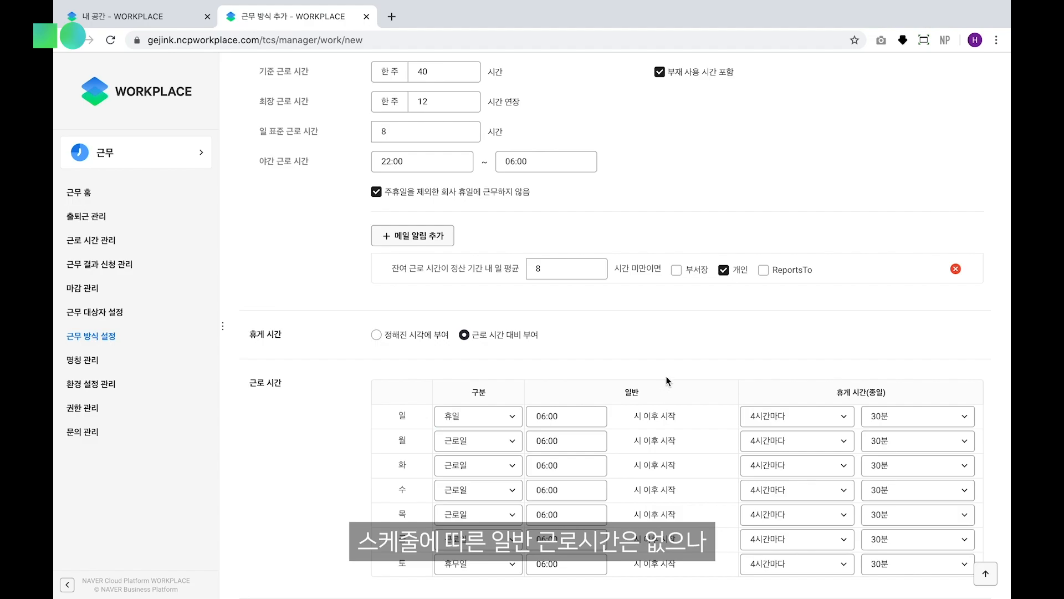
{"action": "scroll", "coordinate": [667, 380], "scroll_direction": "down", "scroll_amount": 1}
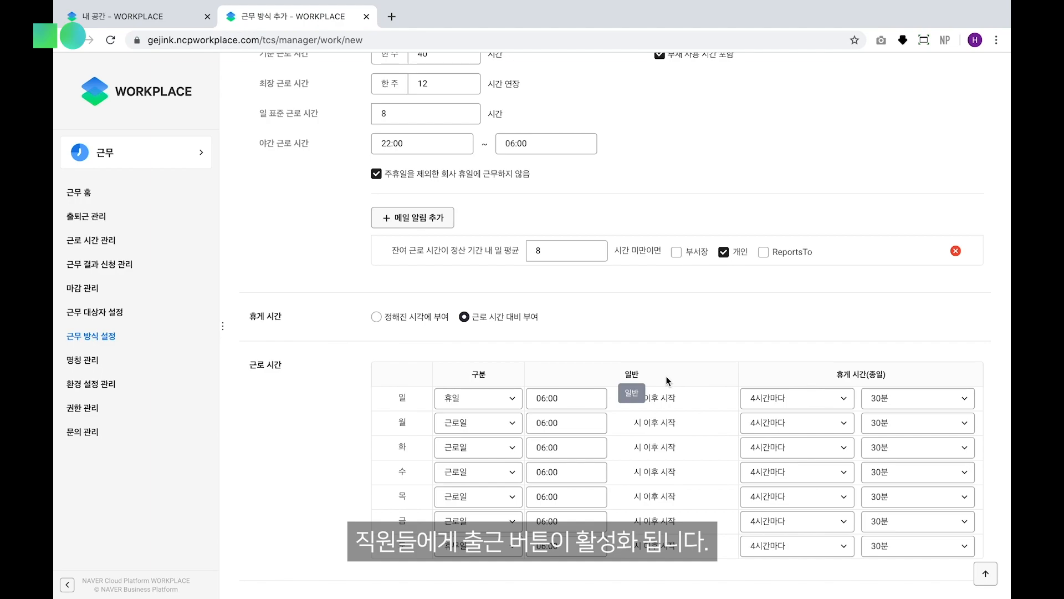
{"action": "scroll", "coordinate": [659, 361], "scroll_direction": "down", "scroll_amount": 1}
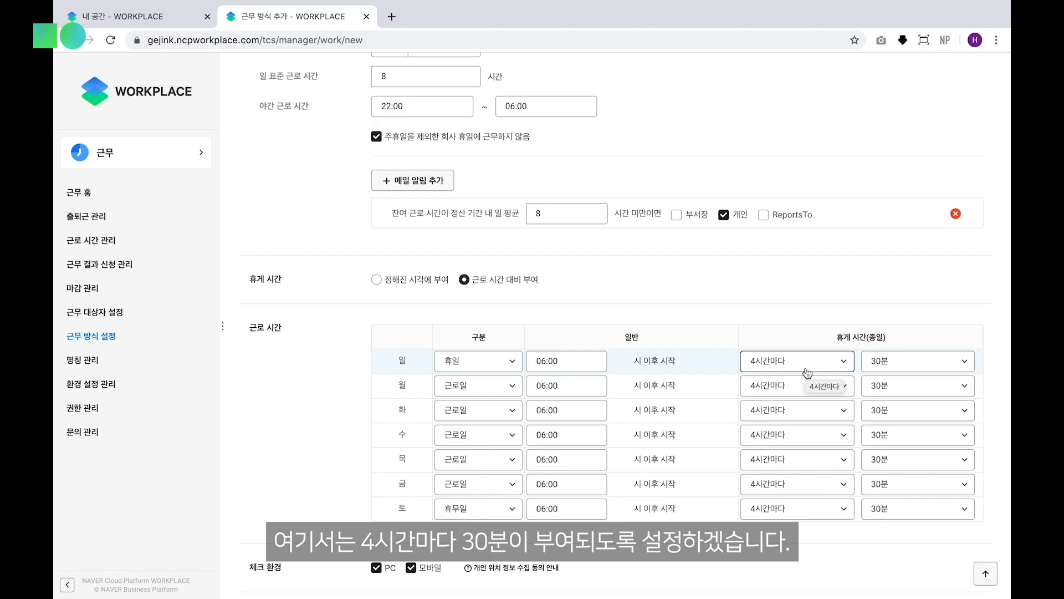
{"action": "scroll", "coordinate": [703, 375], "scroll_direction": "down", "scroll_amount": 5}
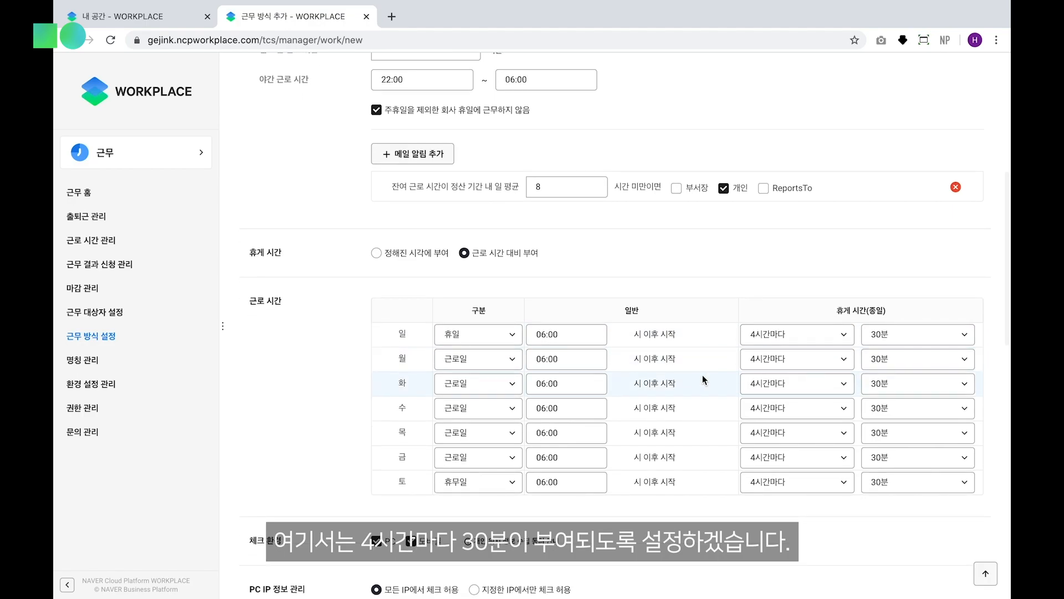
{"action": "scroll", "coordinate": [703, 375], "scroll_direction": "down", "scroll_amount": 3}
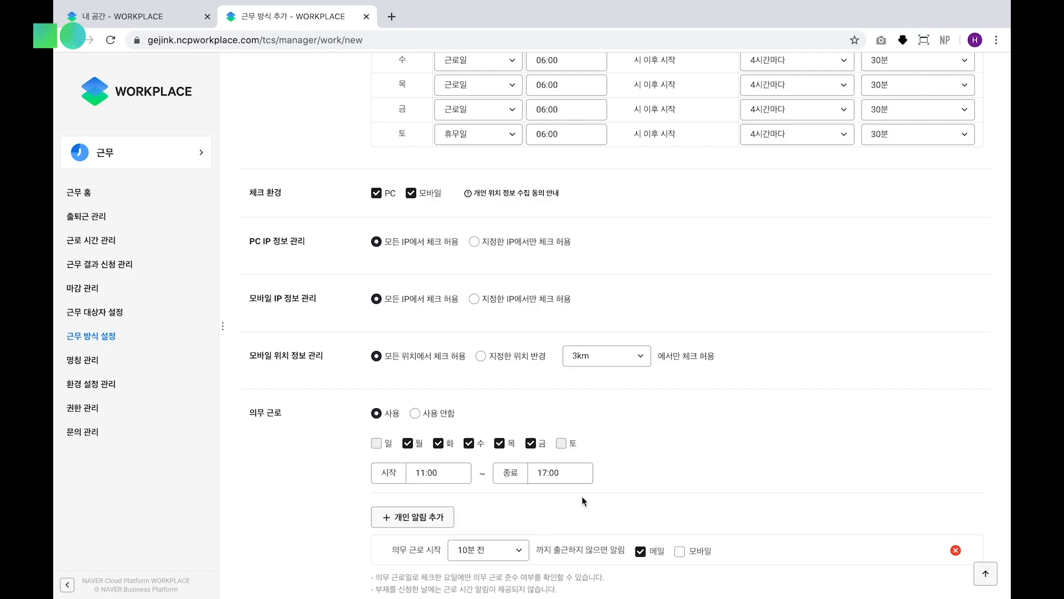
{"action": "scroll", "coordinate": [582, 497], "scroll_direction": "down", "scroll_amount": 4}
Name the flexible work type 유연근무제 and save it
{"action": "scroll", "coordinate": [460, 219], "scroll_direction": "up", "scroll_amount": 13}
{"action": "scroll", "coordinate": [460, 219], "scroll_direction": "up", "scroll_amount": 4}
{"action": "left_click", "coordinate": [437, 140]}
{"action": "type", "text": "유연근"}
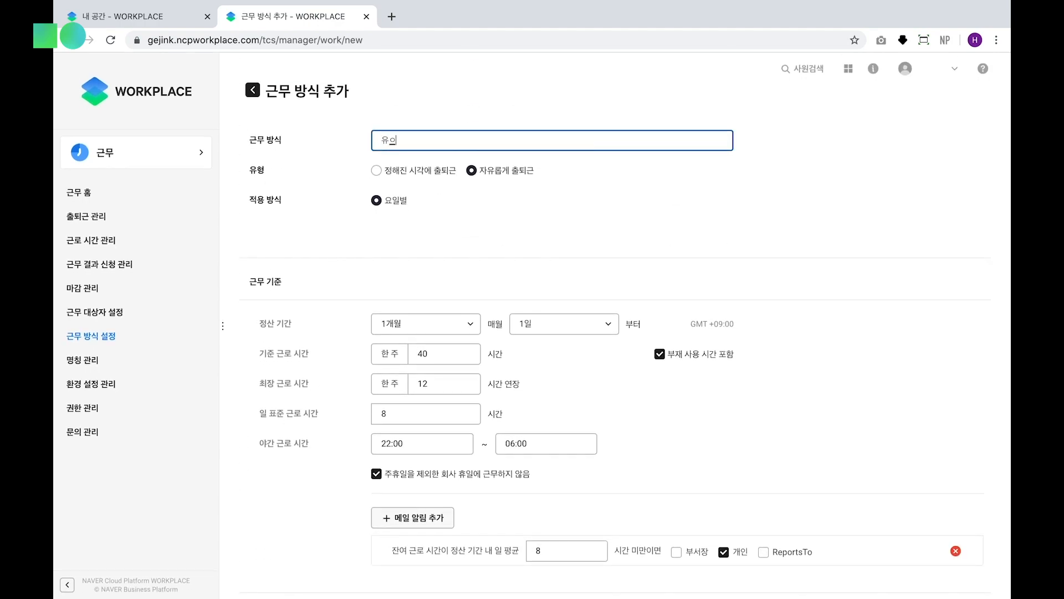
{"action": "type", "text": "무제"}
{"action": "scroll", "coordinate": [750, 224], "scroll_direction": "down", "scroll_amount": 15}
{"action": "left_click", "coordinate": [653, 402]}
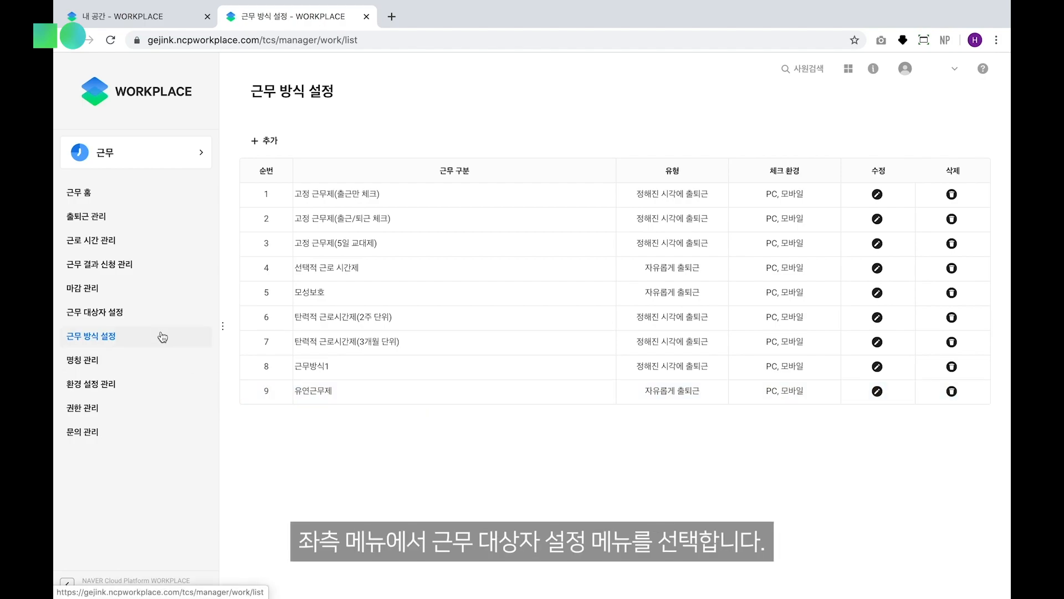
Open the assignments in 근무 대상자 설정 for editing, at the employee/department entry for 근무방식1
{"action": "left_click", "coordinate": [123, 318]}
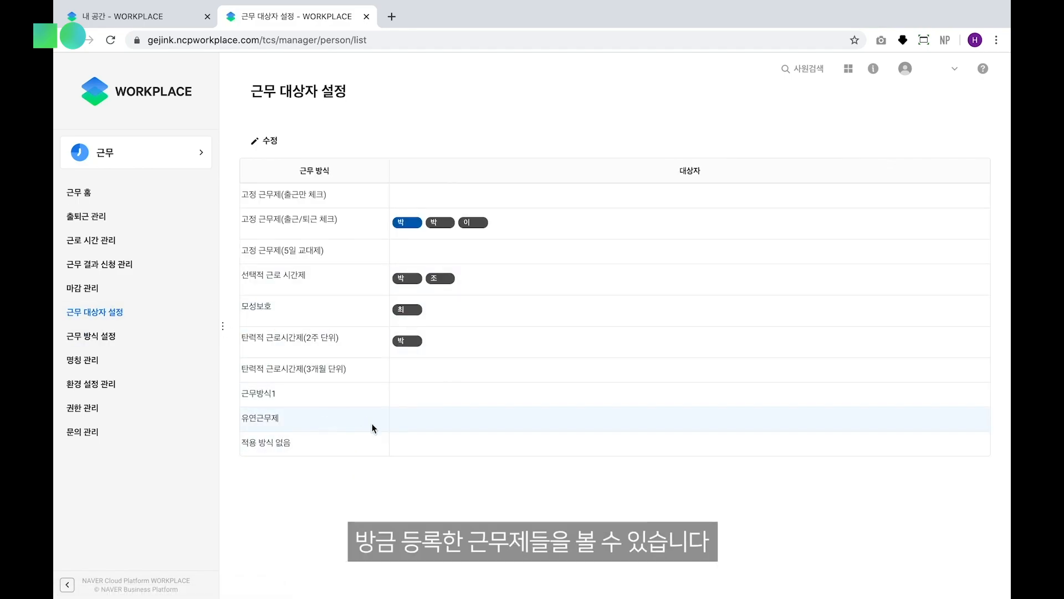
{"action": "left_click", "coordinate": [271, 141]}
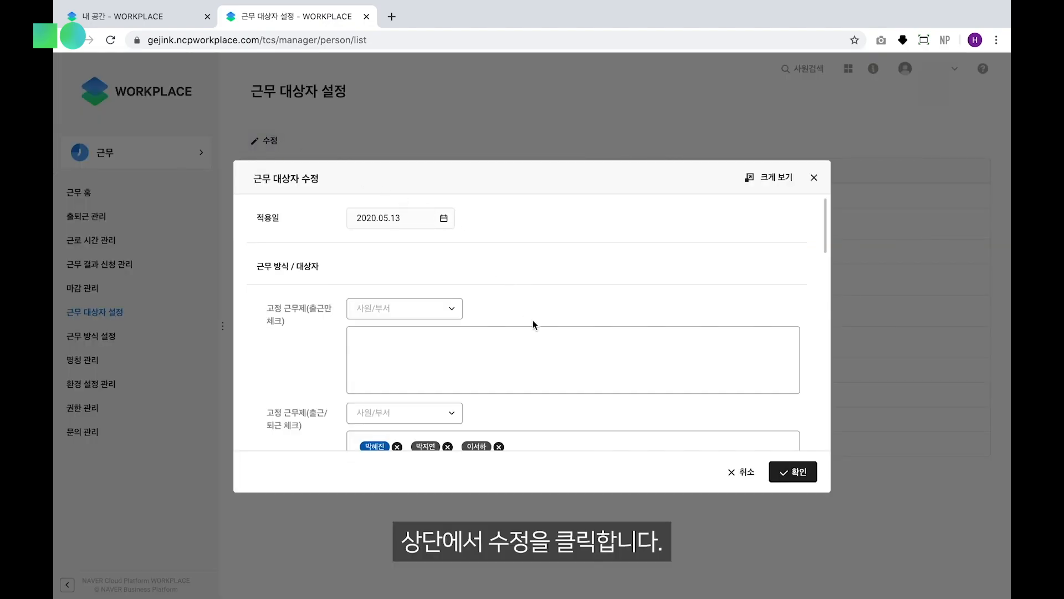
{"action": "scroll", "coordinate": [533, 320], "scroll_direction": "down", "scroll_amount": 10}
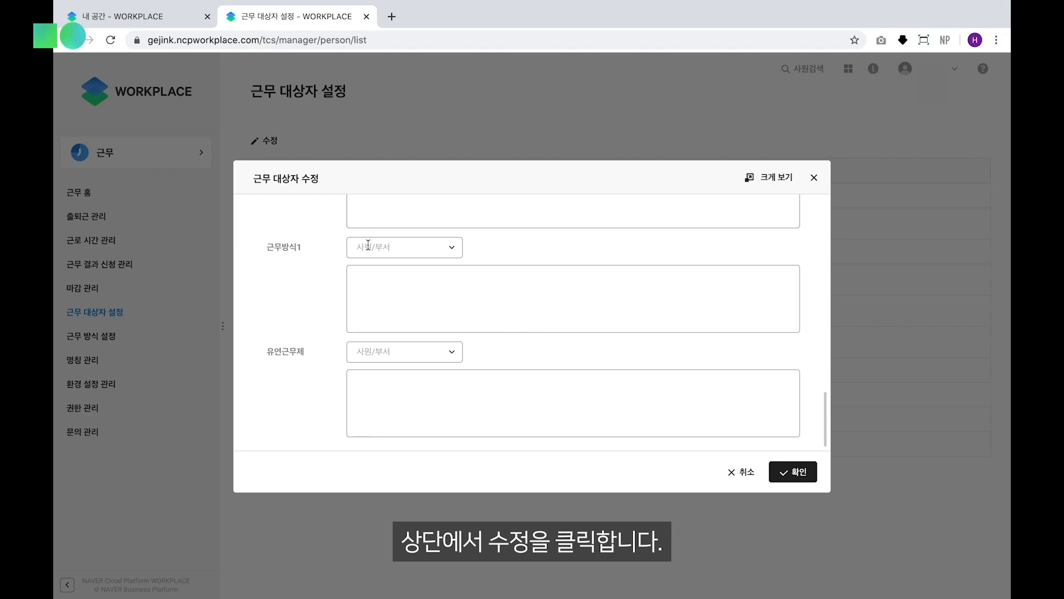
{"action": "left_click", "coordinate": [404, 249]}
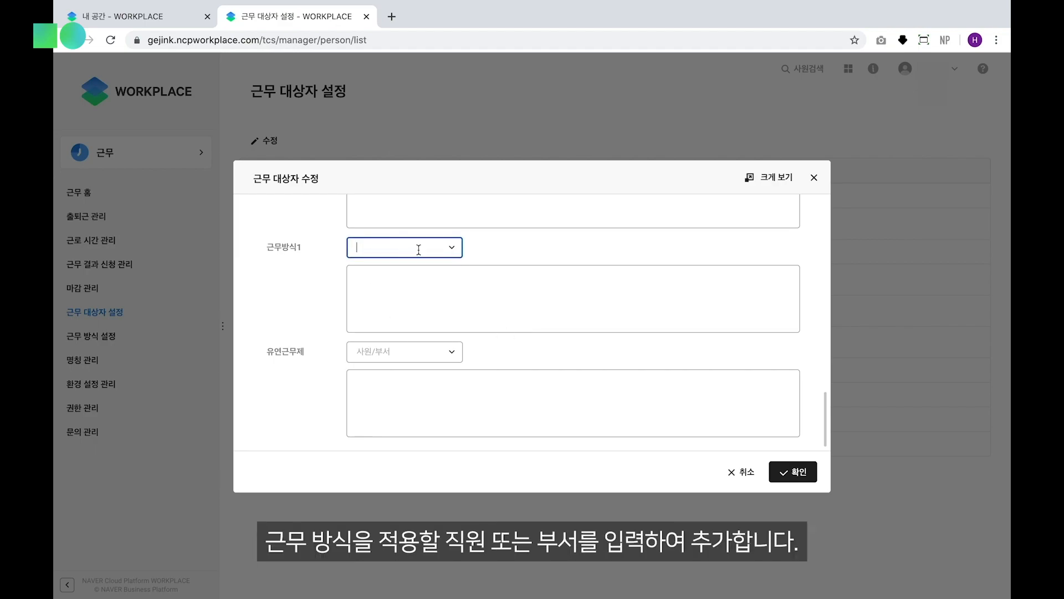
{"action": "type", "text": "백엔드"}
{"action": "key", "text": "BackSpace"}
{"action": "key", "text": "BackSpace"}
{"action": "key", "text": "BackSpace"}
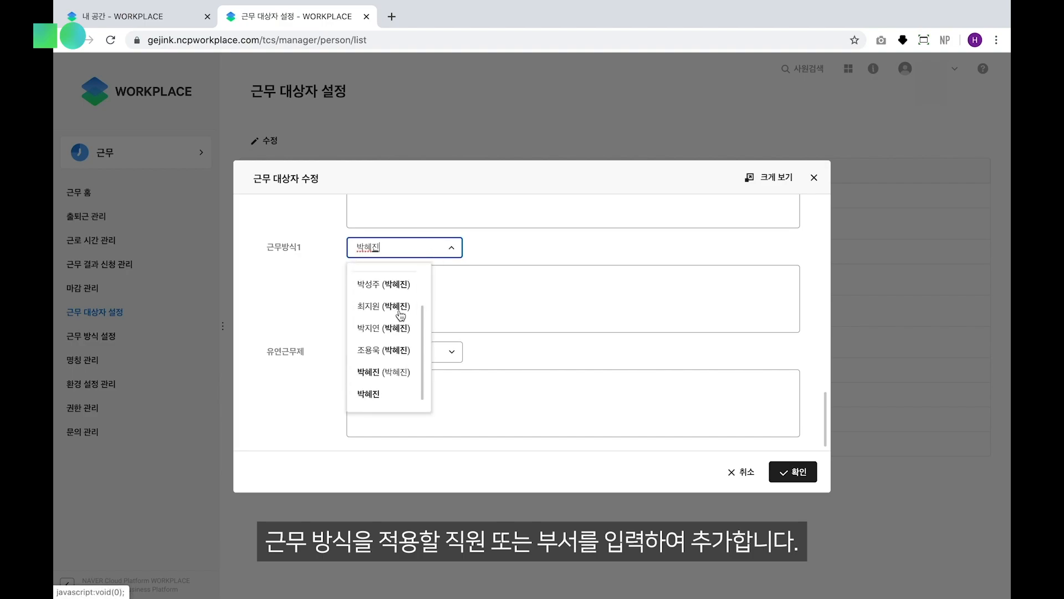
Find the employee by name, add them to 근무방식1, and save the assignments with the 초기화 option
{"action": "left_click", "coordinate": [380, 394]}
{"action": "left_click", "coordinate": [798, 471]}
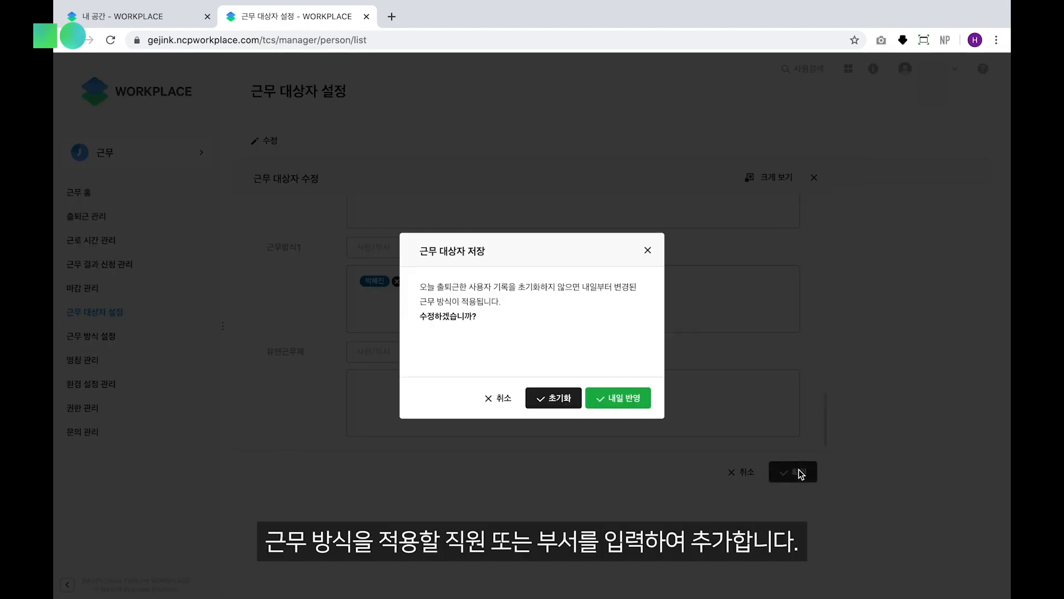
{"action": "left_click", "coordinate": [553, 397]}
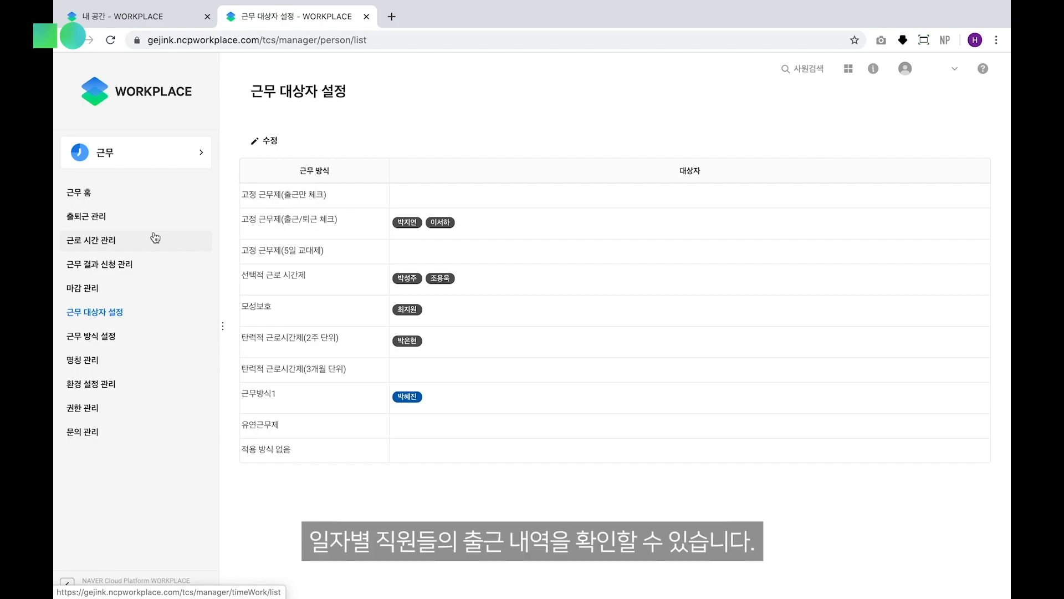
View the first employee's attendance details in 출퇴근 관리, and close them without changes
{"action": "left_click", "coordinate": [102, 218]}
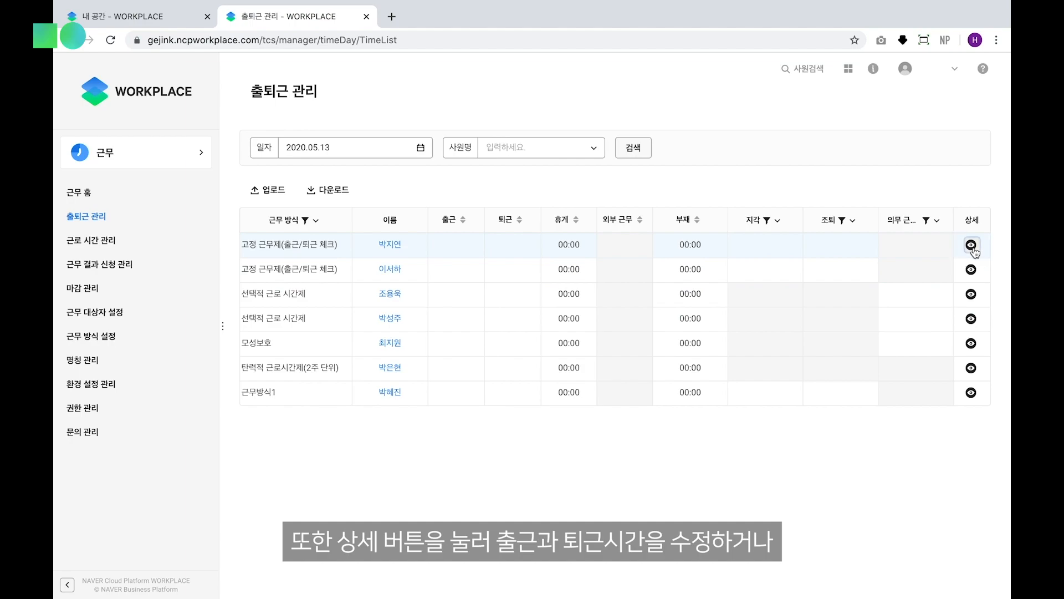
{"action": "left_click", "coordinate": [971, 245]}
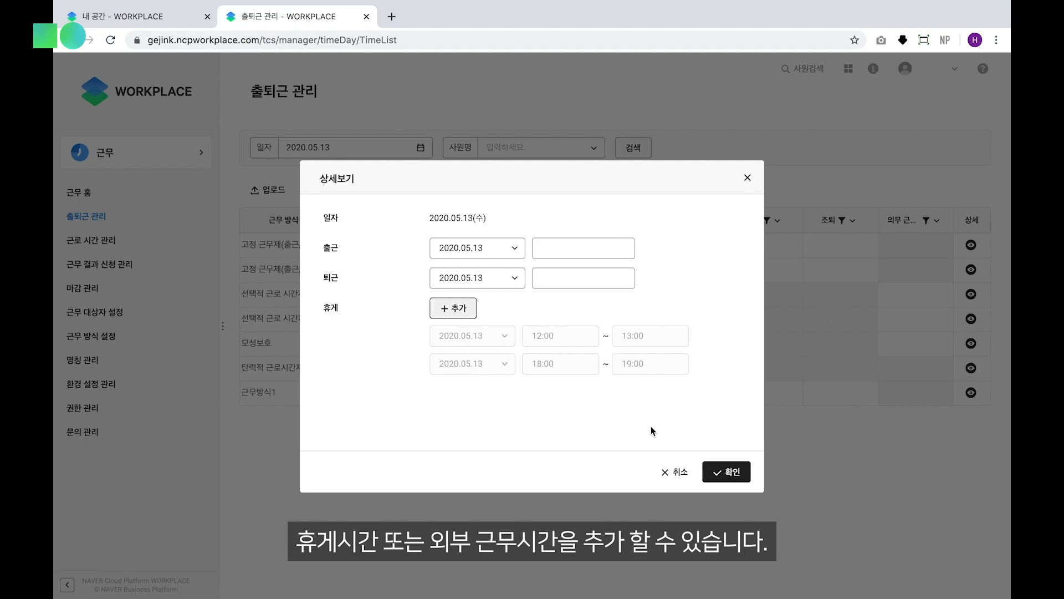
{"action": "left_click", "coordinate": [678, 475]}
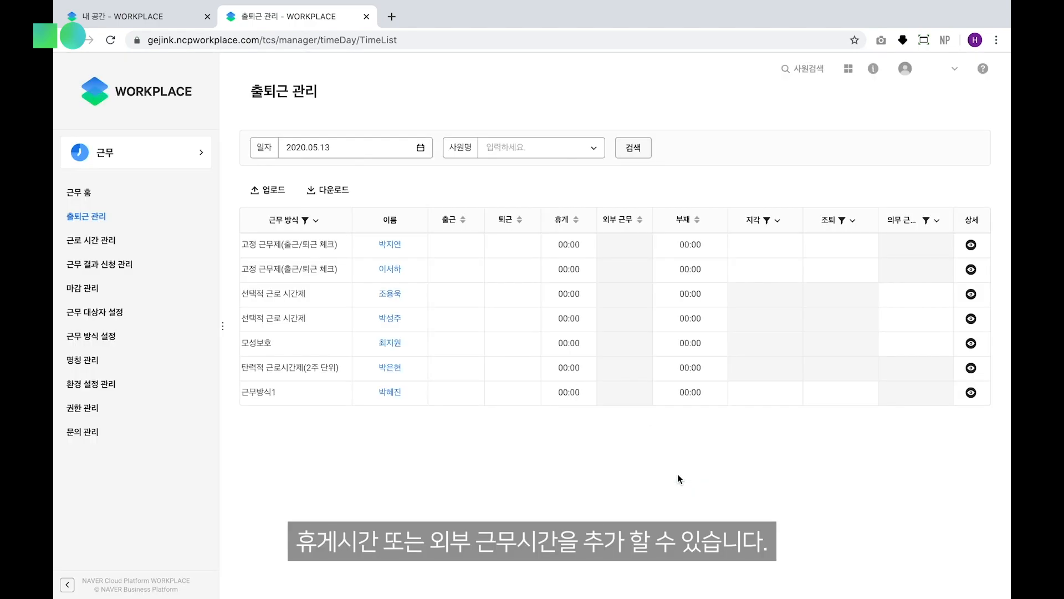
Open the first employee's day-by-day working time records from the 합계 column in 근로 시간 관리
{"action": "left_click", "coordinate": [142, 240]}
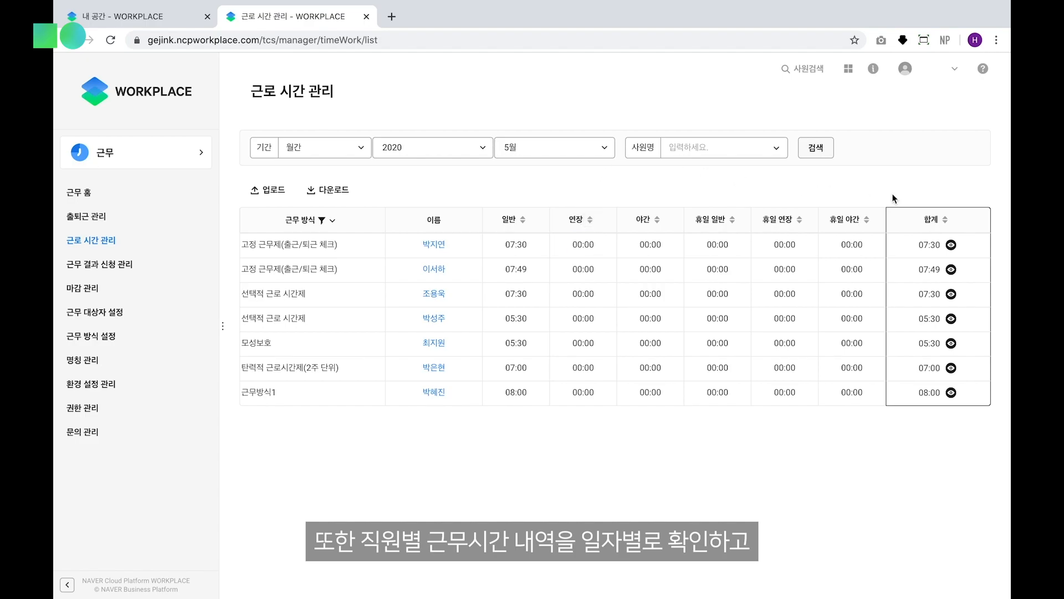
{"action": "left_click", "coordinate": [953, 251]}
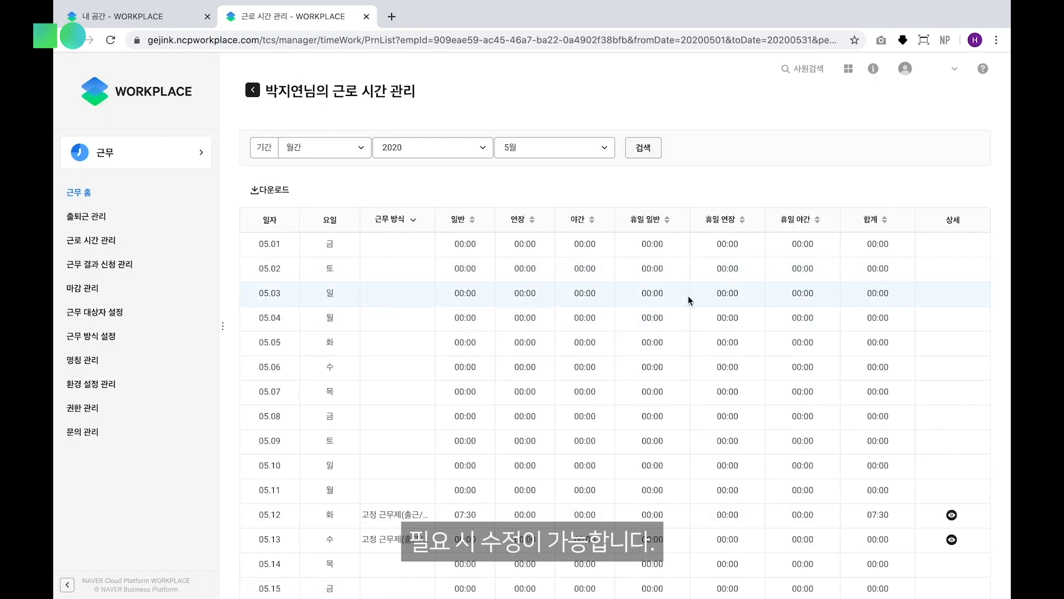